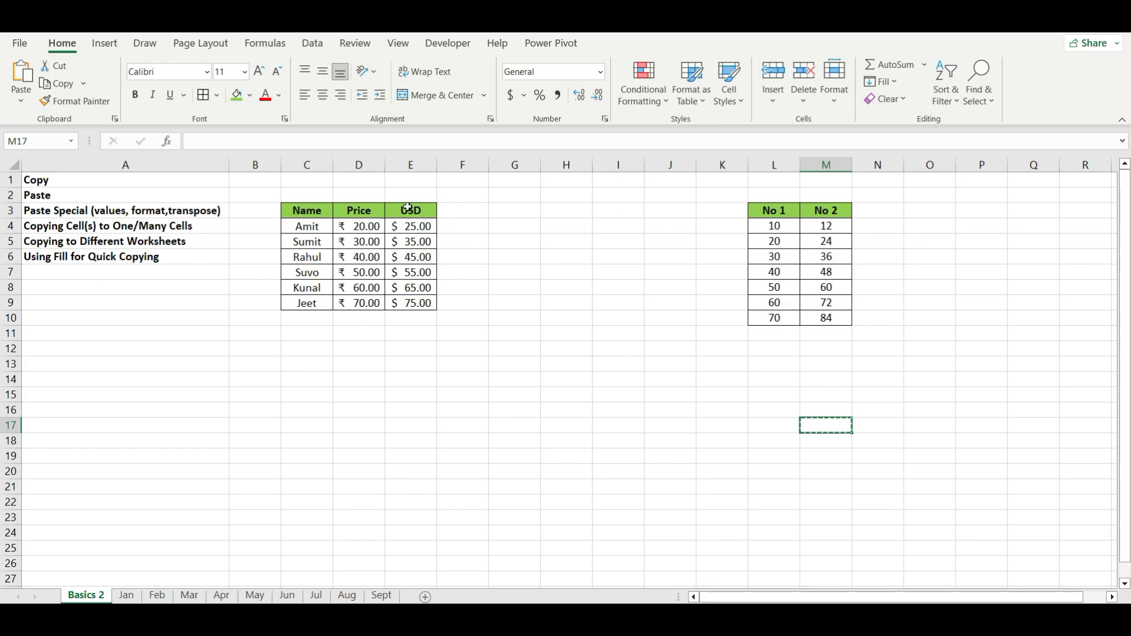
Copy the Name, Price and USD table in C3:E9 and paste it with all formatting at C13.
left_click_drag(306, 211, 427, 308)
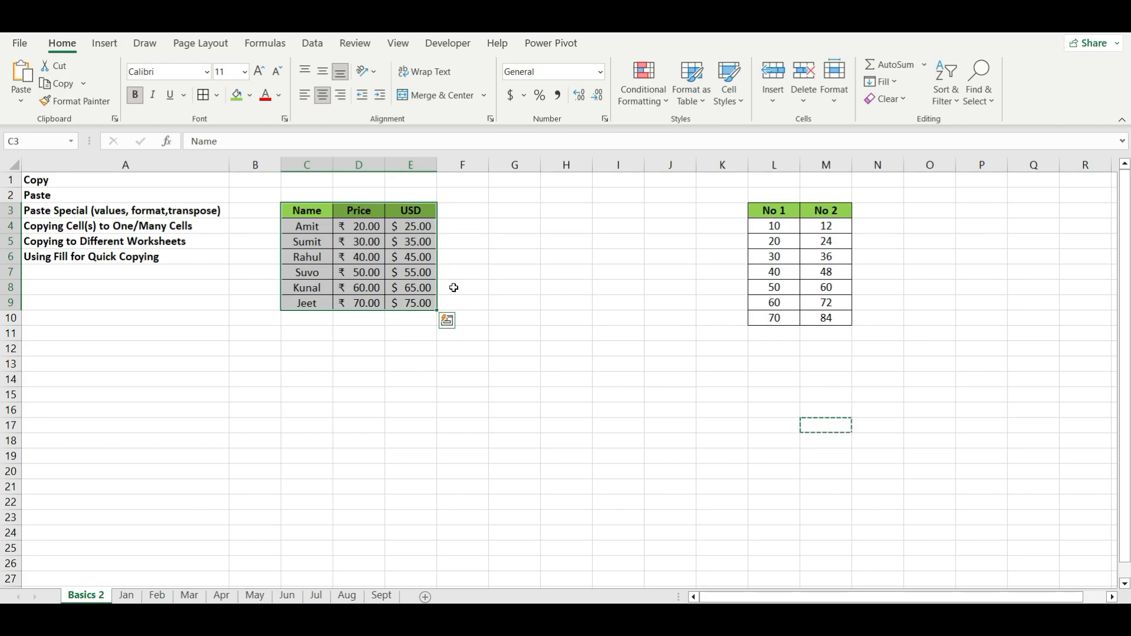
left_click(56, 83)
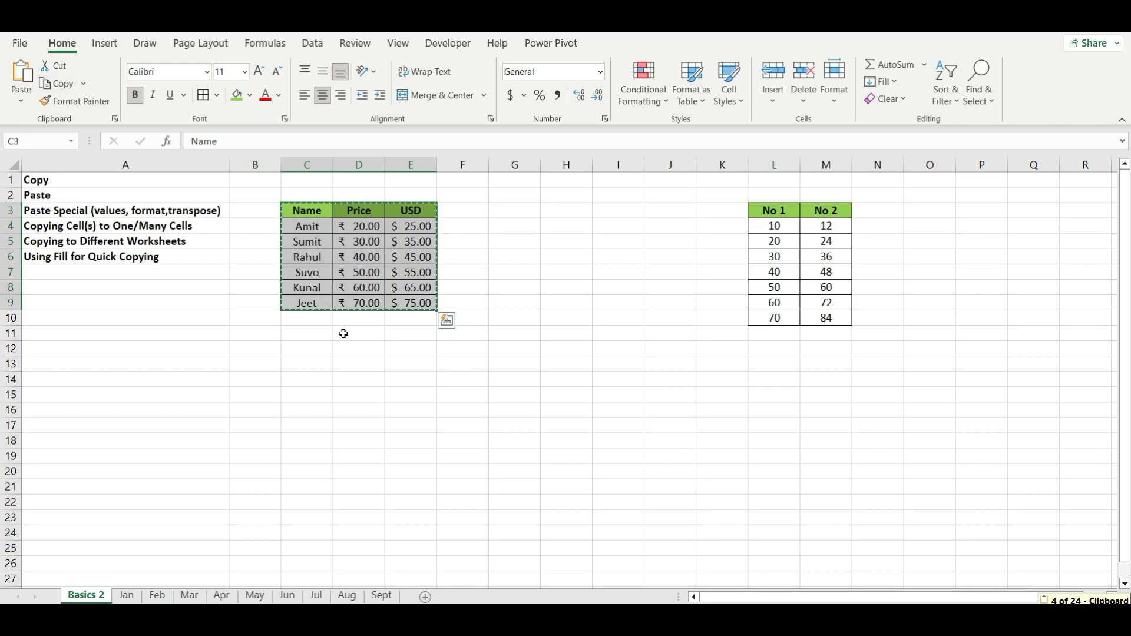
left_click(311, 366)
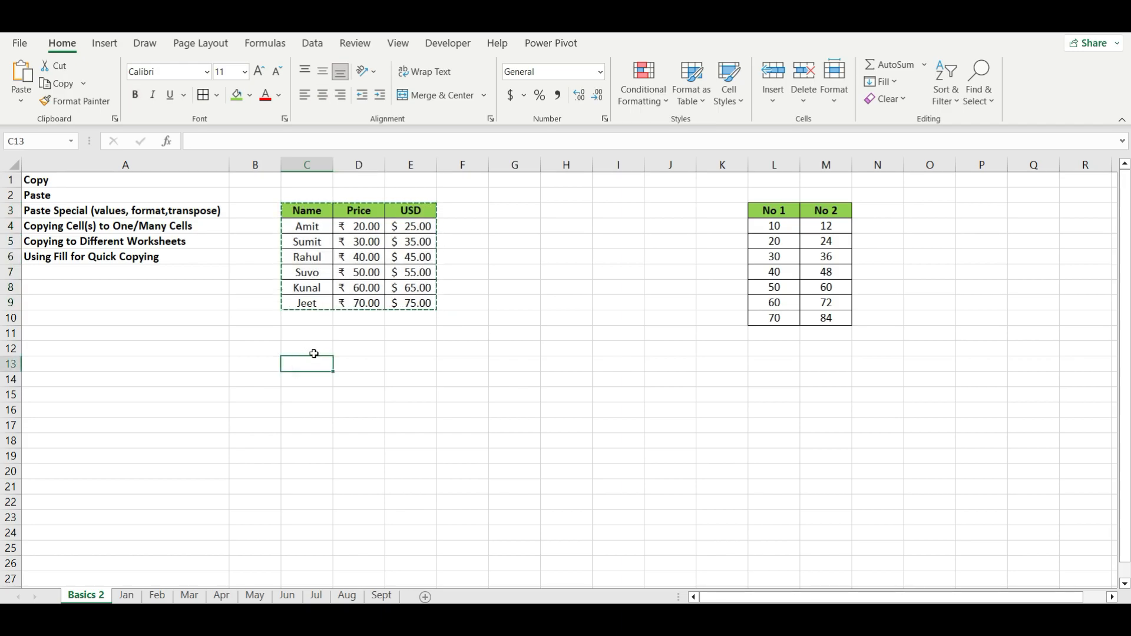
left_click(22, 71)
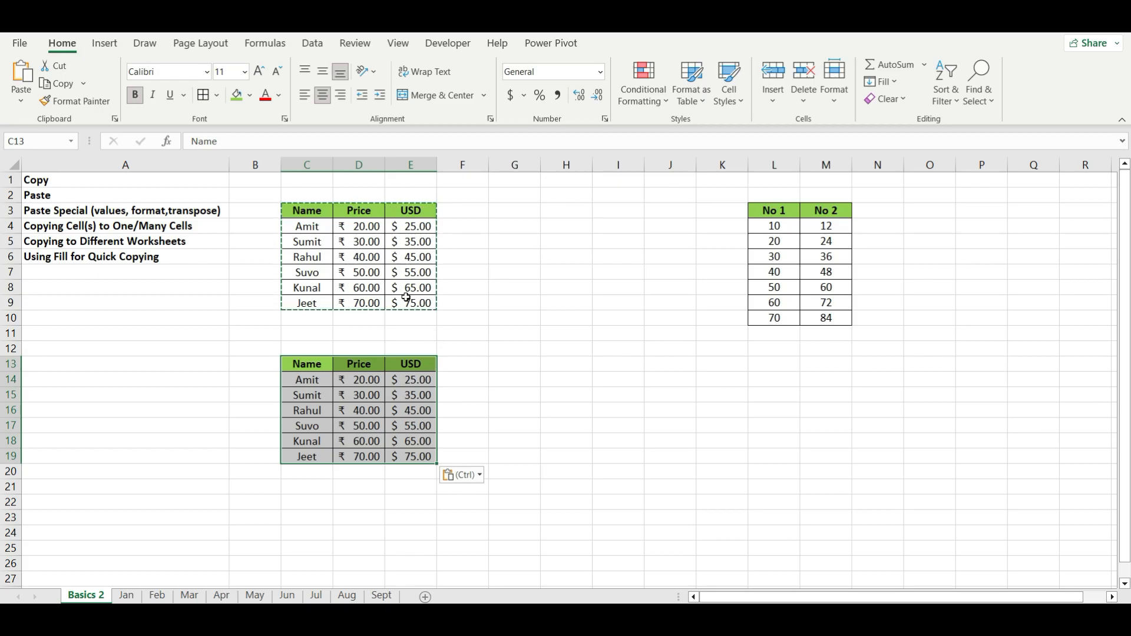
left_click(501, 309)
Copy the table in C3:E9 and paste only its values, without formatting, at G13.
left_click_drag(291, 210, 413, 303)
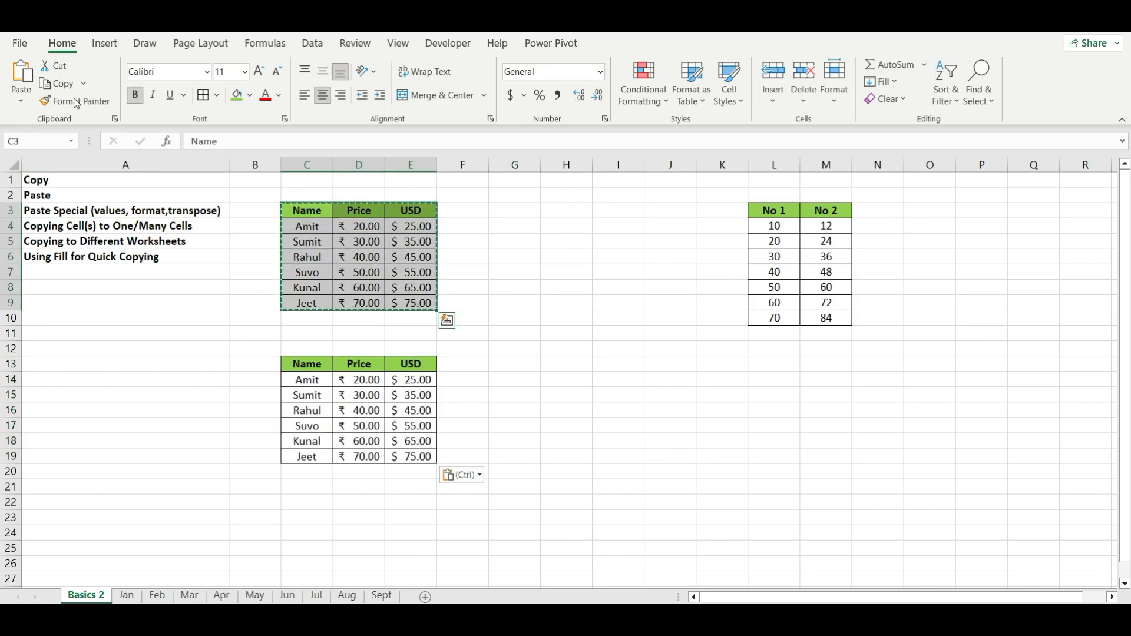
left_click(56, 83)
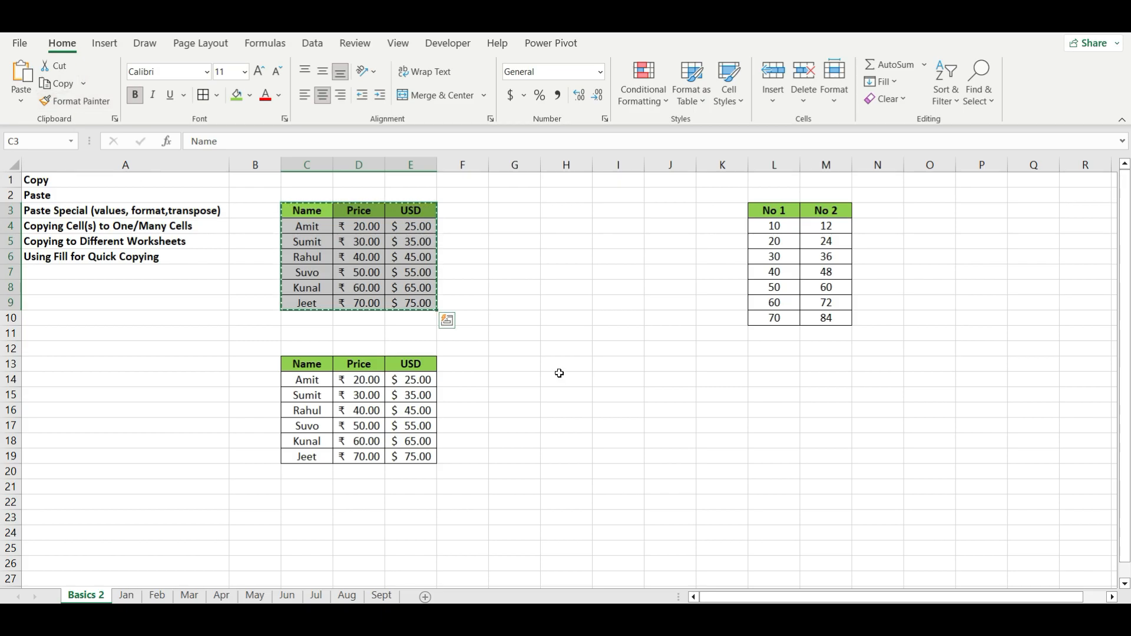
left_click(508, 368)
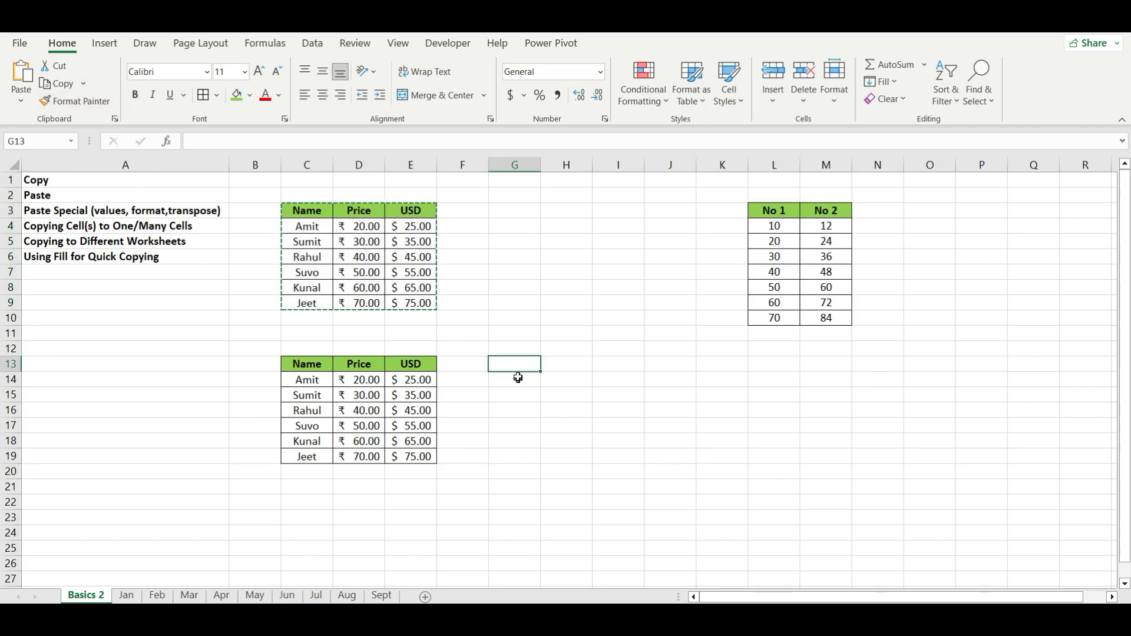
left_click(23, 105)
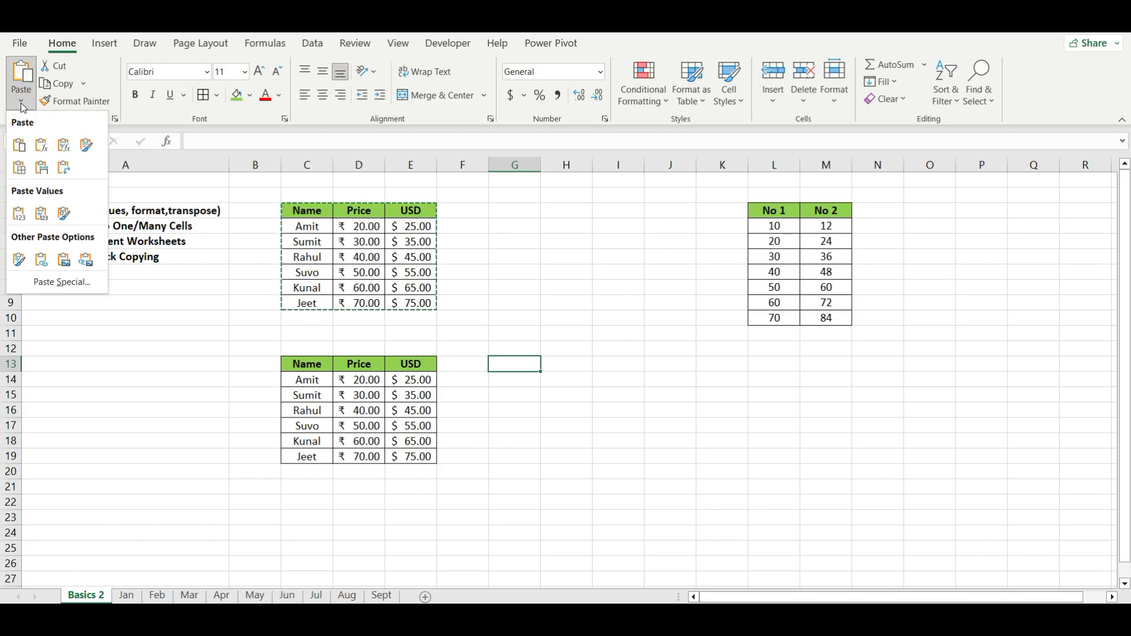
left_click(18, 213)
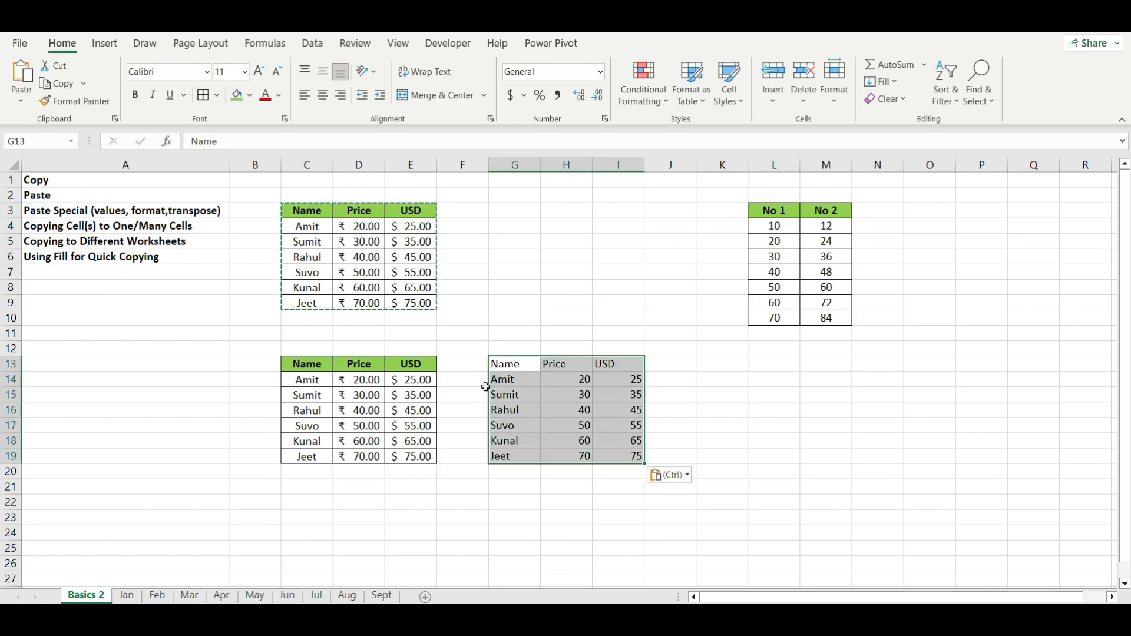
left_click(579, 392)
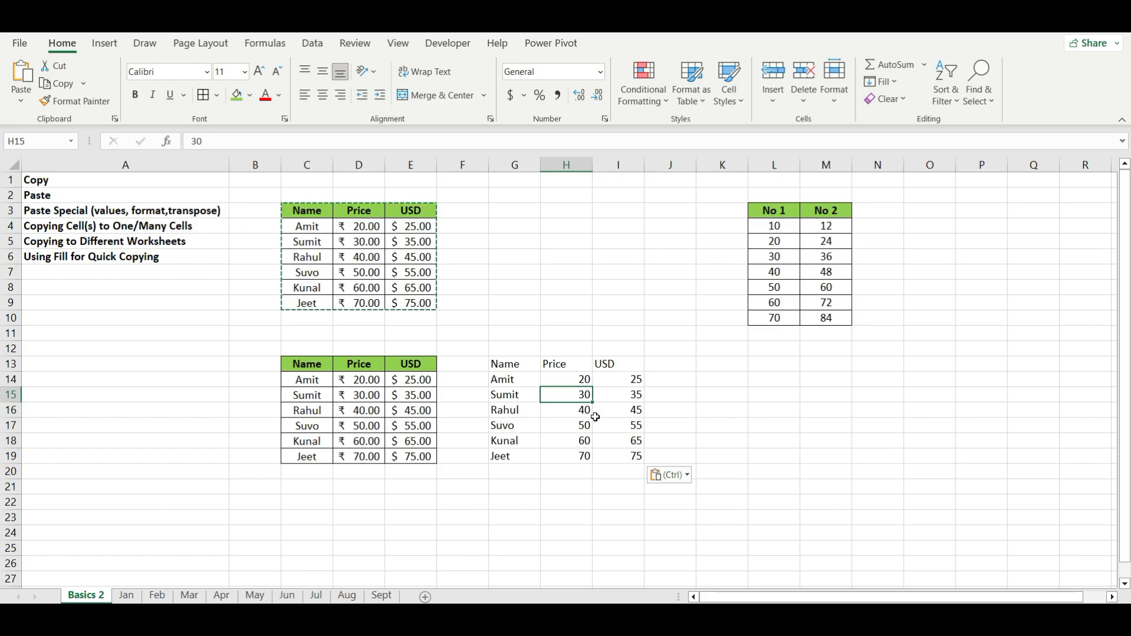
Copy the table in C3:E9 and paste only its formatting at K14.
left_click_drag(291, 210, 412, 303)
left_click(58, 83)
left_click(22, 101)
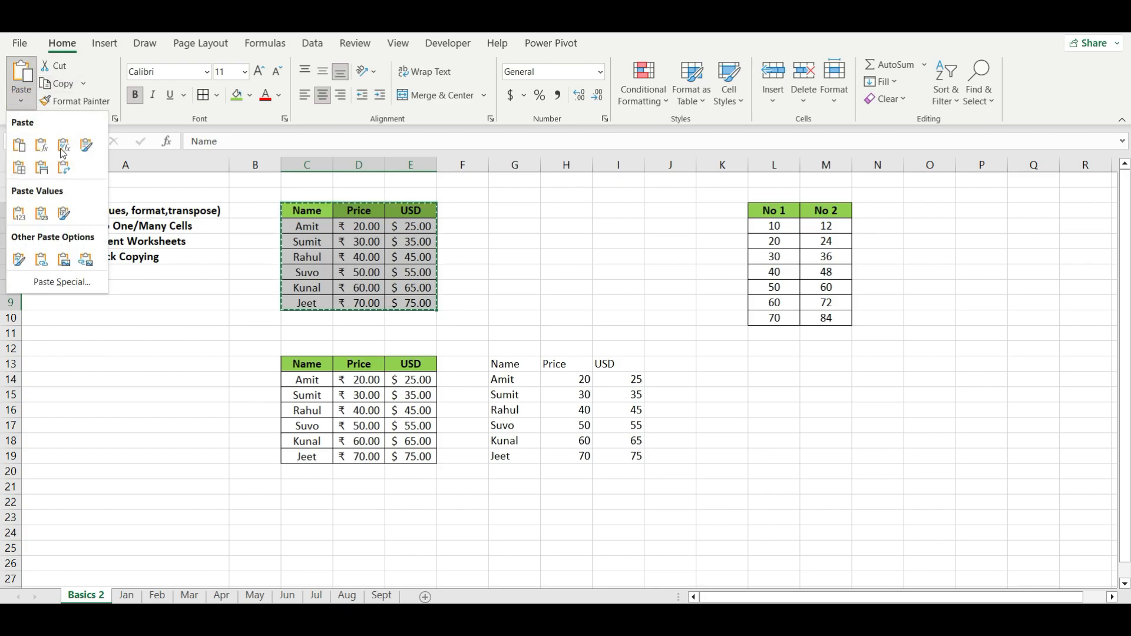
left_click(707, 382)
left_click(709, 380)
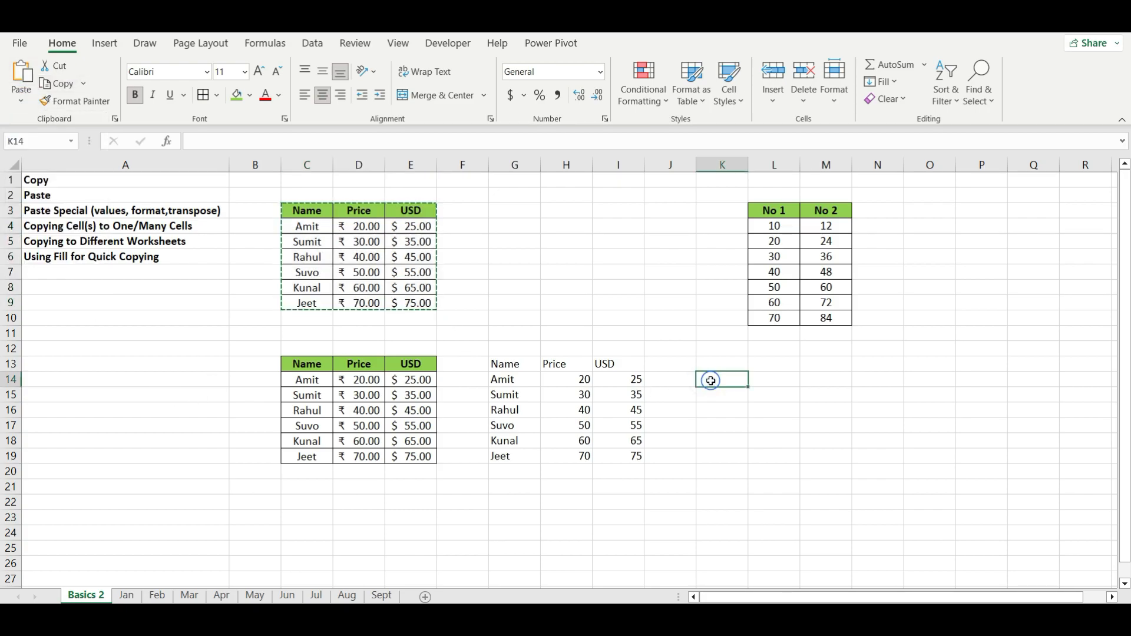
left_click(18, 104)
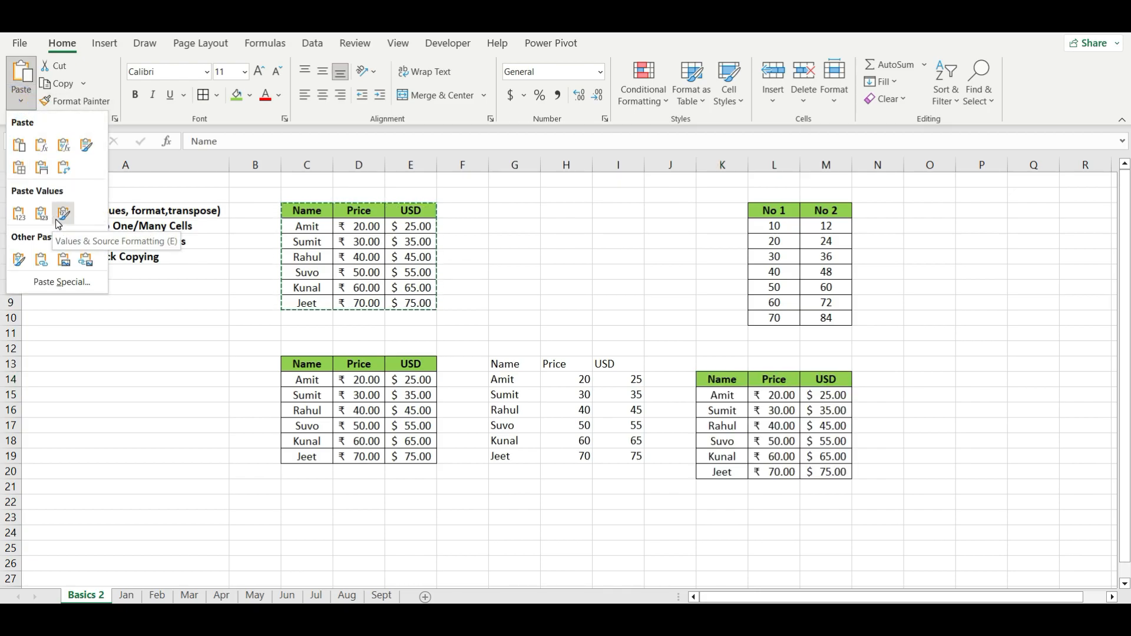
left_click(19, 262)
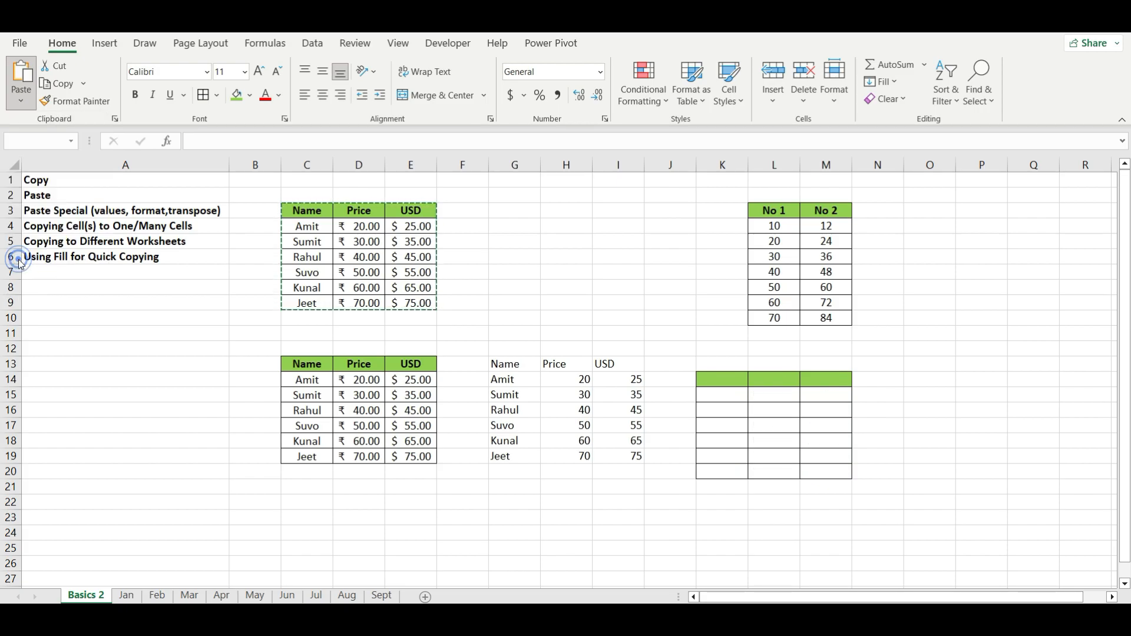
left_click(765, 406)
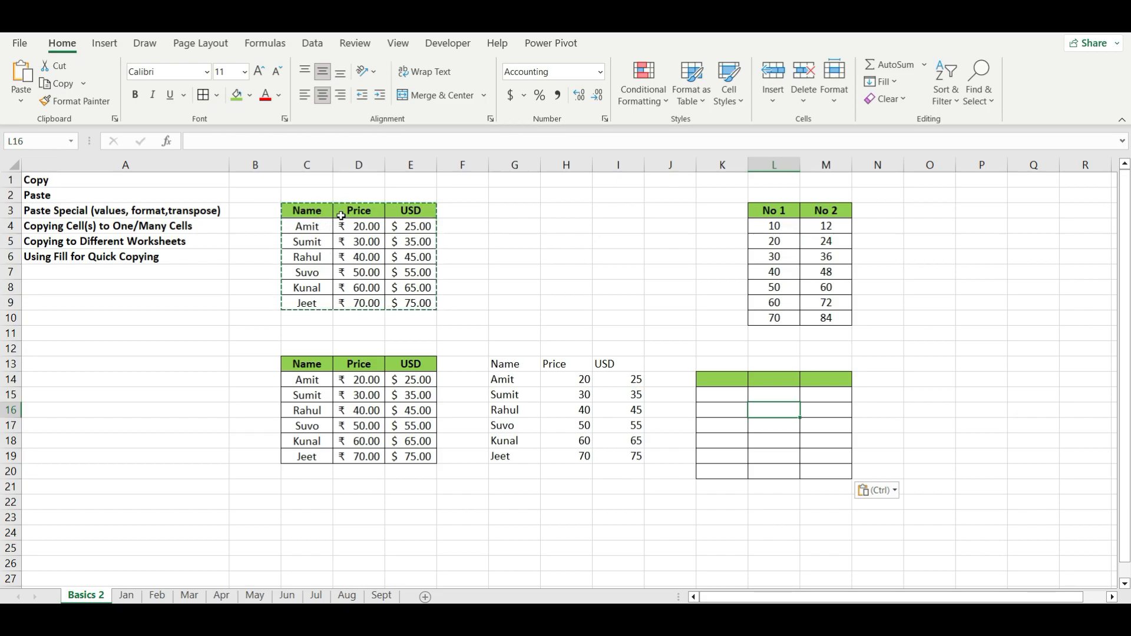
Copy the table in C3:E9 and paste it transposed at C23.
left_click(439, 266)
left_click_drag(296, 210, 417, 302)
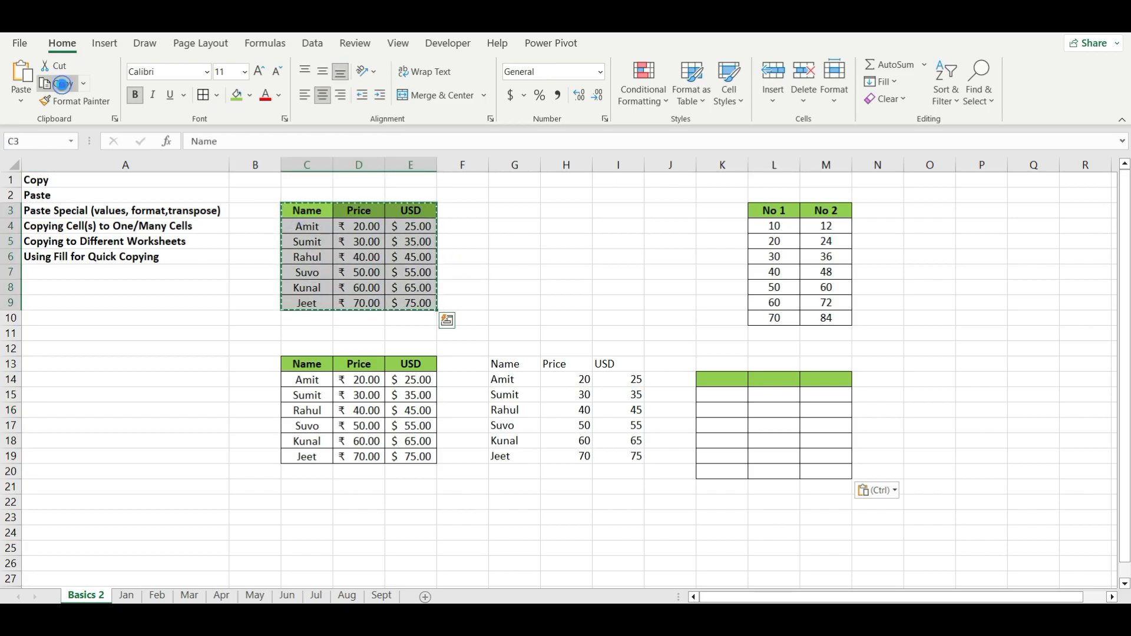
left_click(318, 516)
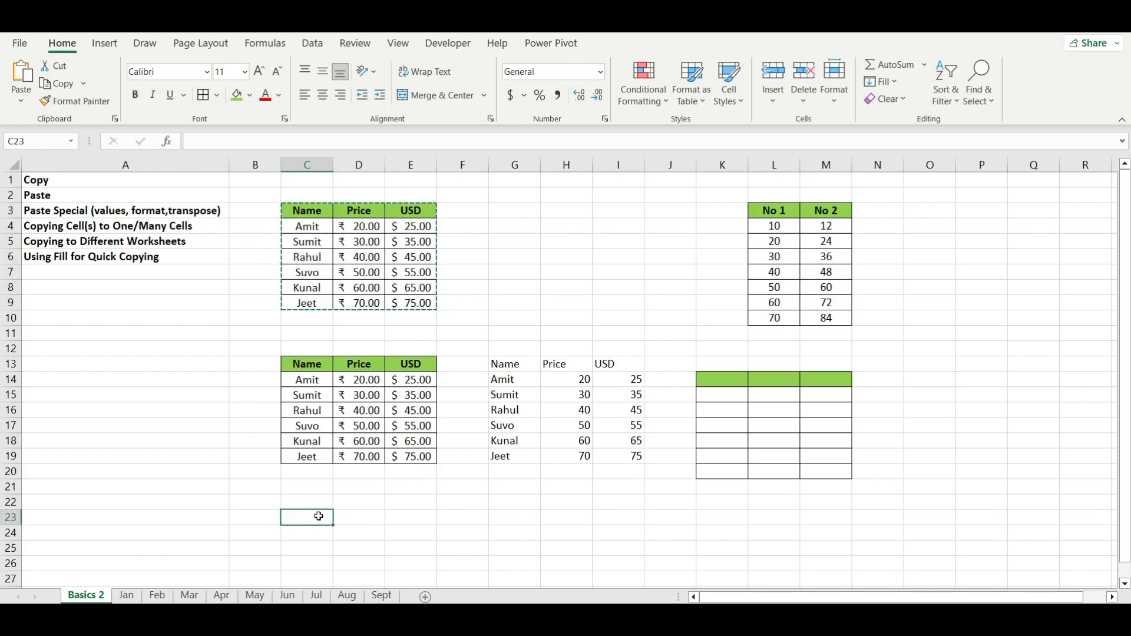
left_click(20, 99)
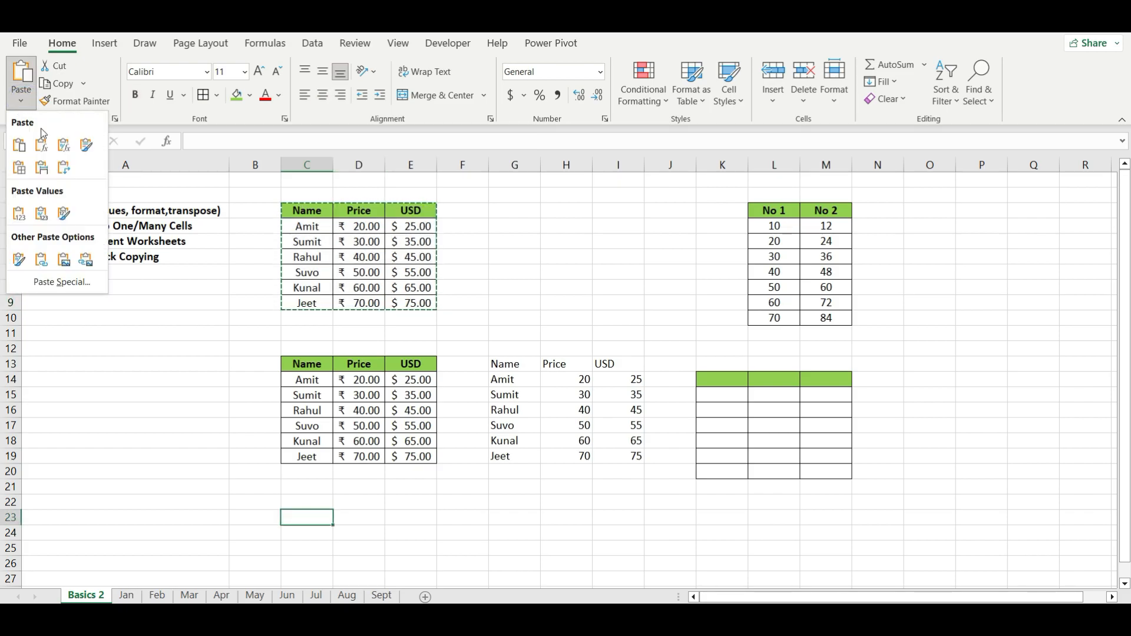
left_click(66, 172)
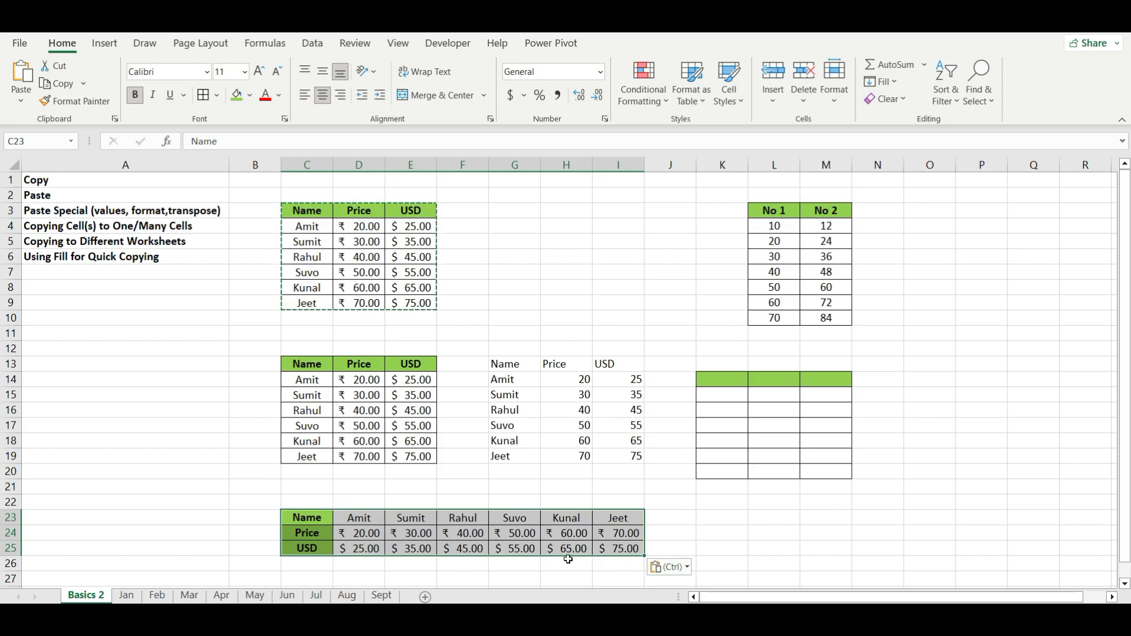
left_click(664, 514)
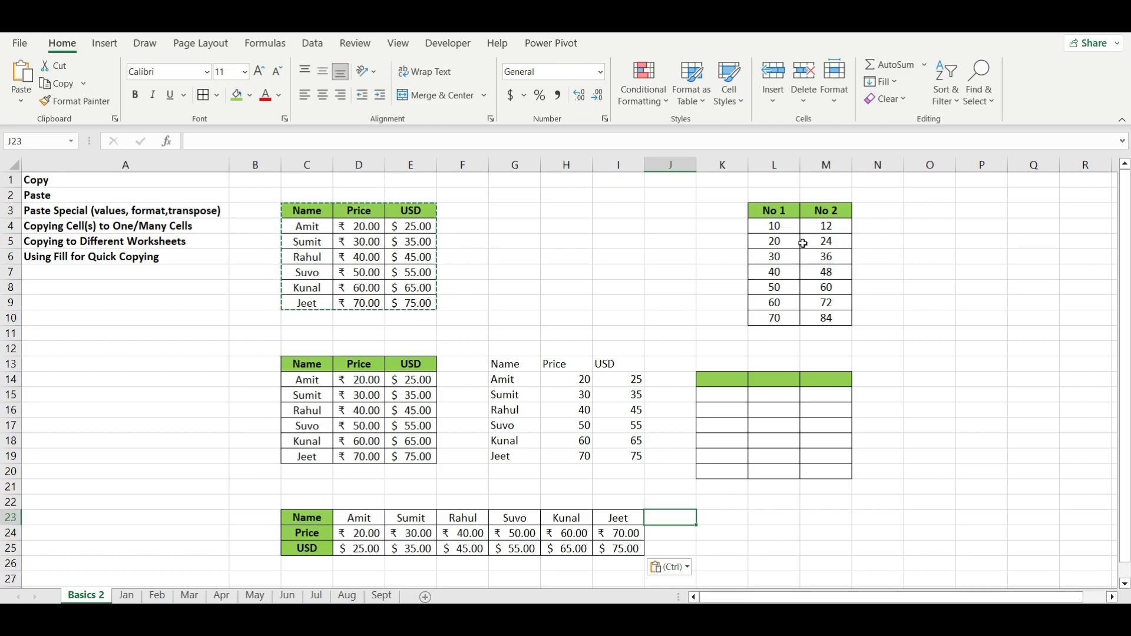
Copy the No 1 values in L4:L10 and add them to the No 2 column from M4 using Paste Special with the Add operation.
left_click_drag(777, 227, 776, 320)
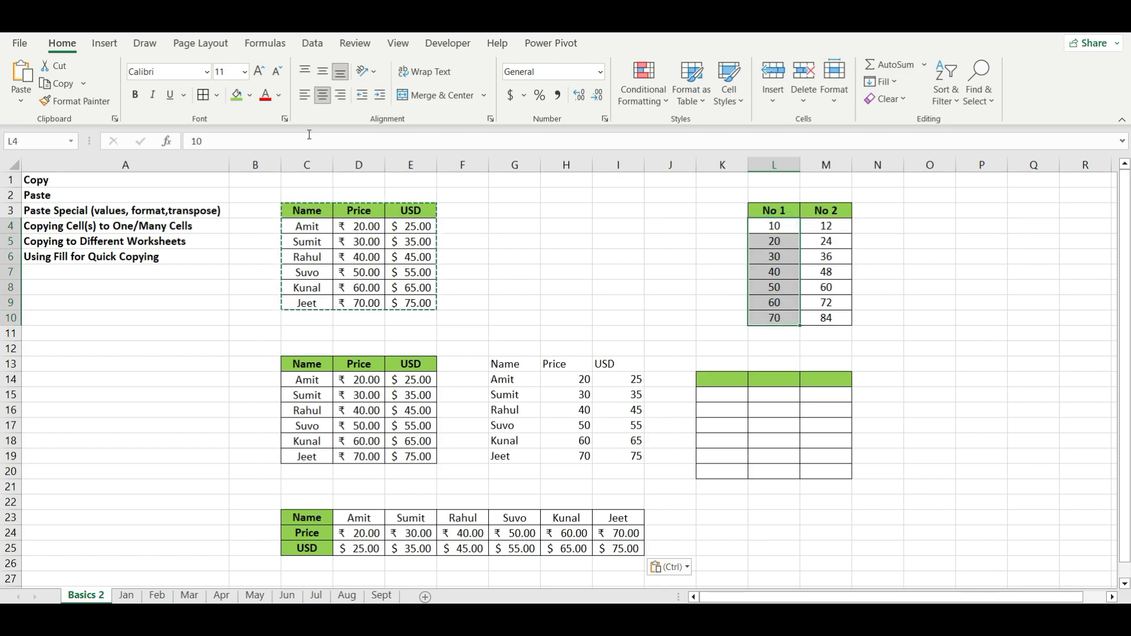
left_click(59, 85)
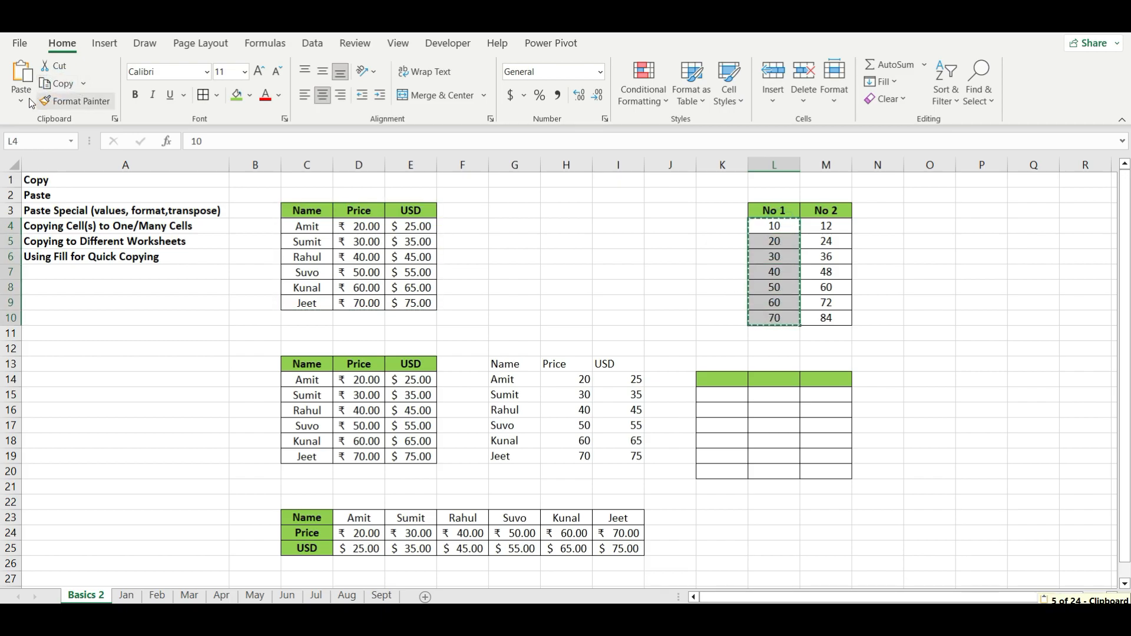
left_click(829, 225)
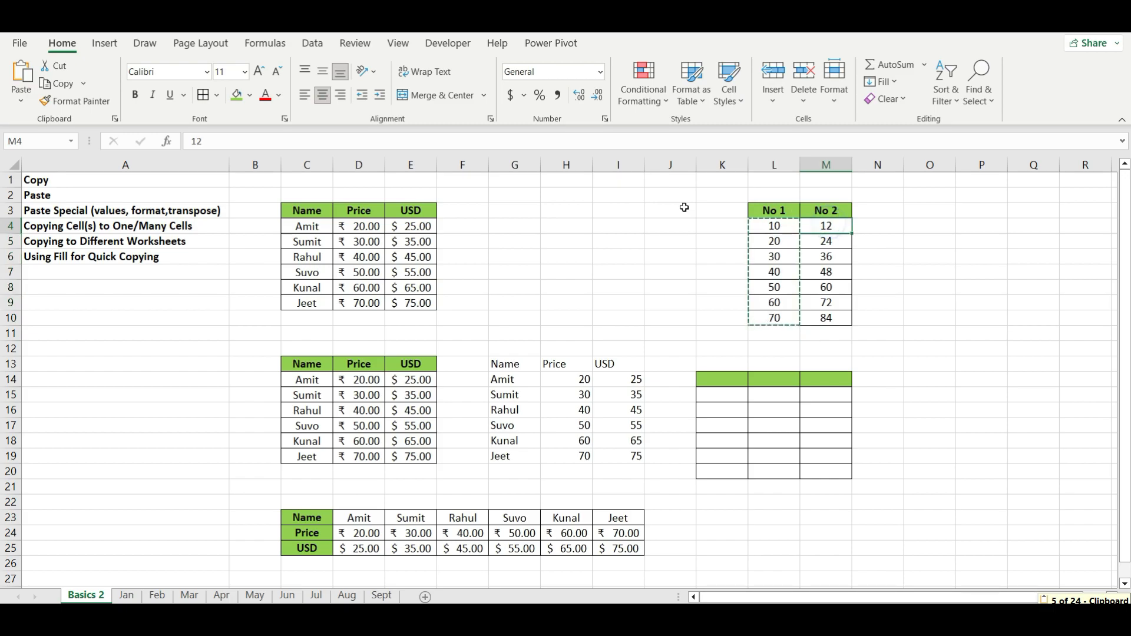
left_click(23, 103)
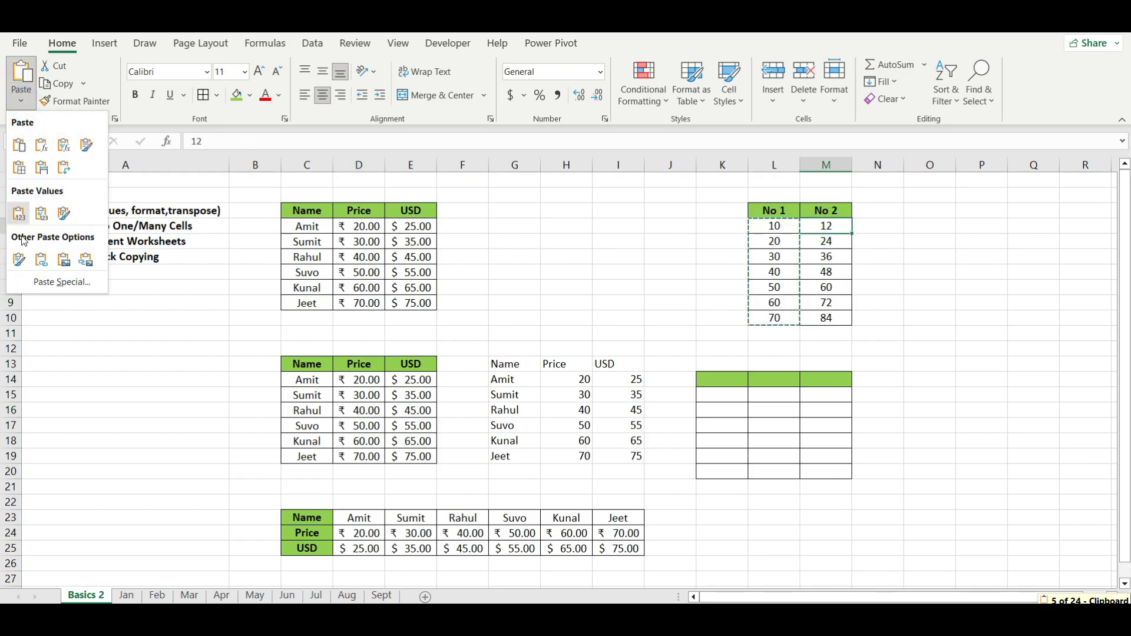
left_click(62, 283)
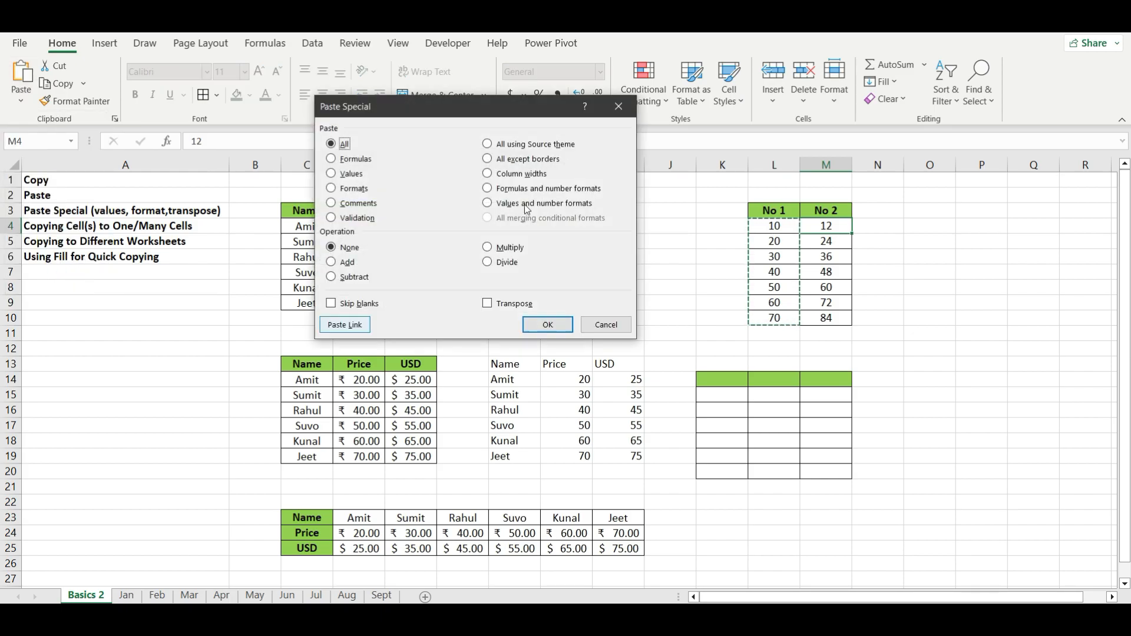
left_click_drag(461, 107, 538, 143)
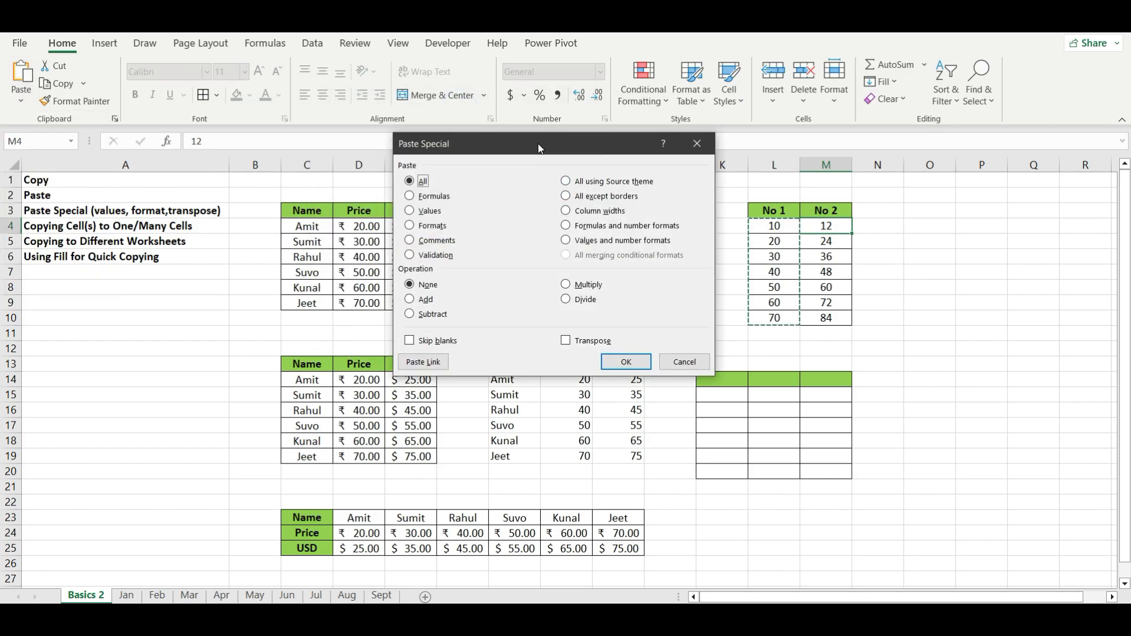
left_click(411, 299)
left_click(626, 362)
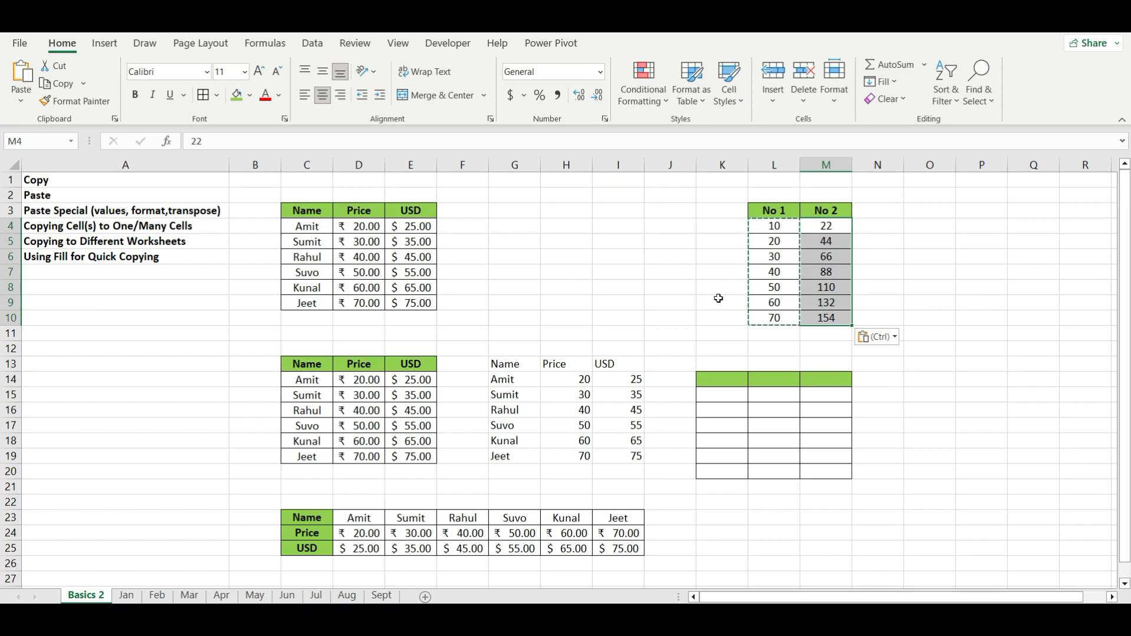
left_click(637, 286)
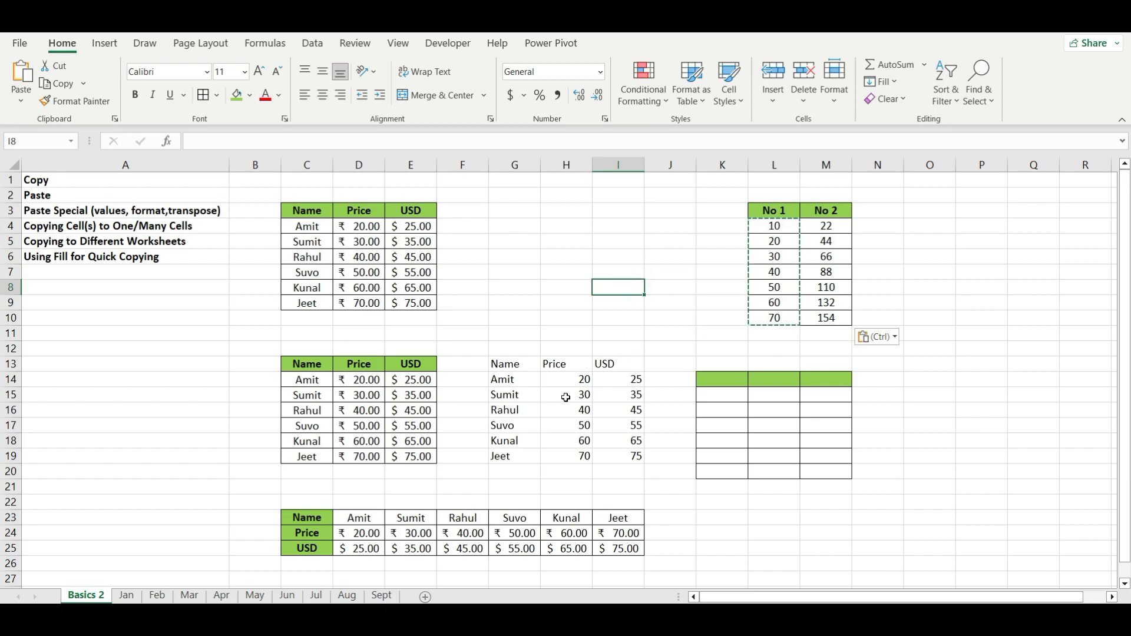
Copy the name in cell G16 and paste it into cell G3.
left_click(509, 406)
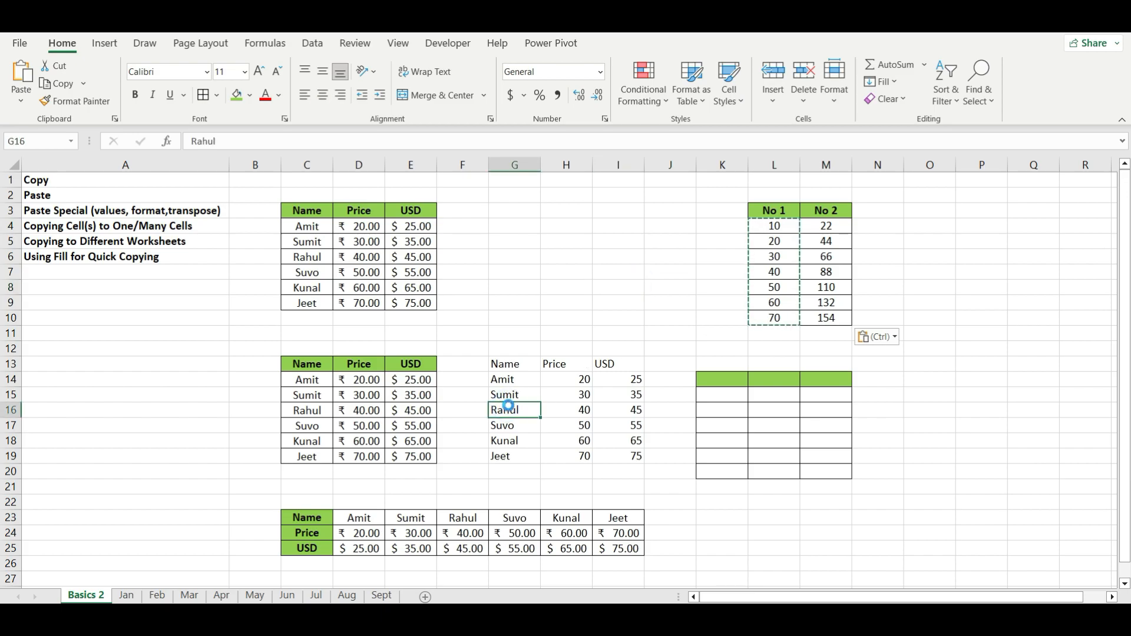
key("ctrl+c")
left_click(510, 211)
key("ctrl+v")
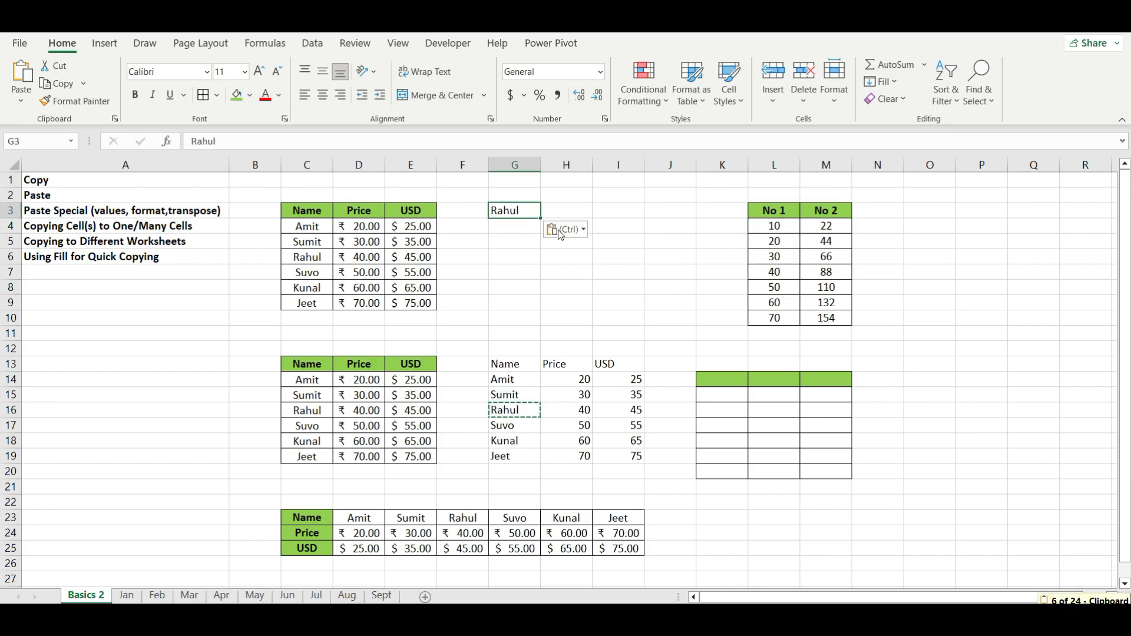
Fill the name in G3 down to row 11 and across to column I, covering G3:I11.
left_click(560, 205)
left_click(520, 212)
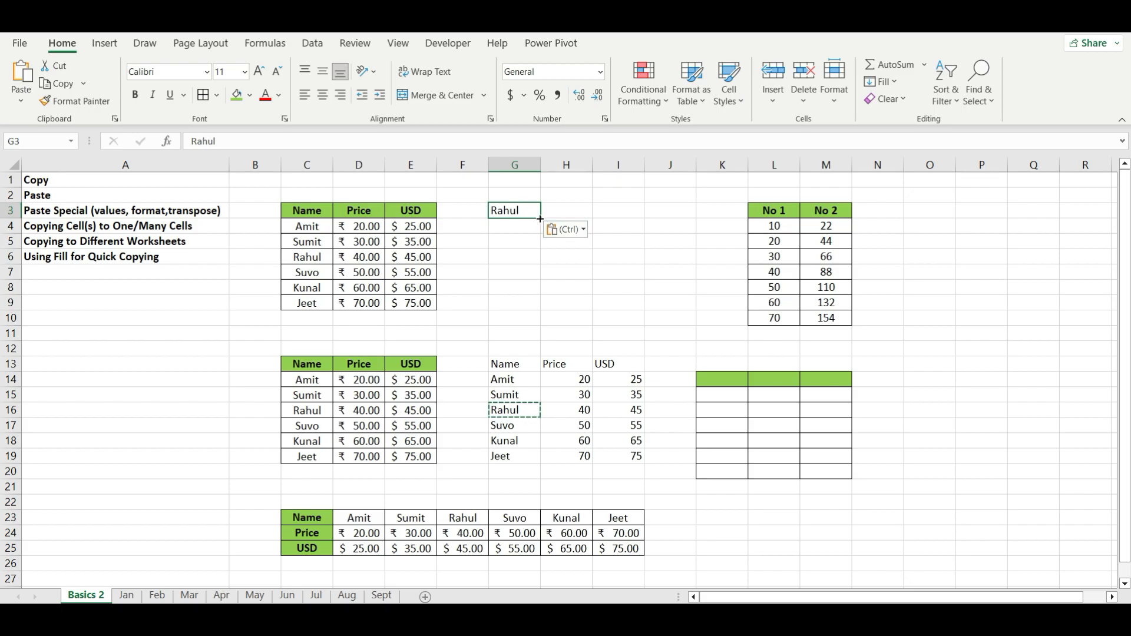
left_click_drag(540, 219, 537, 334)
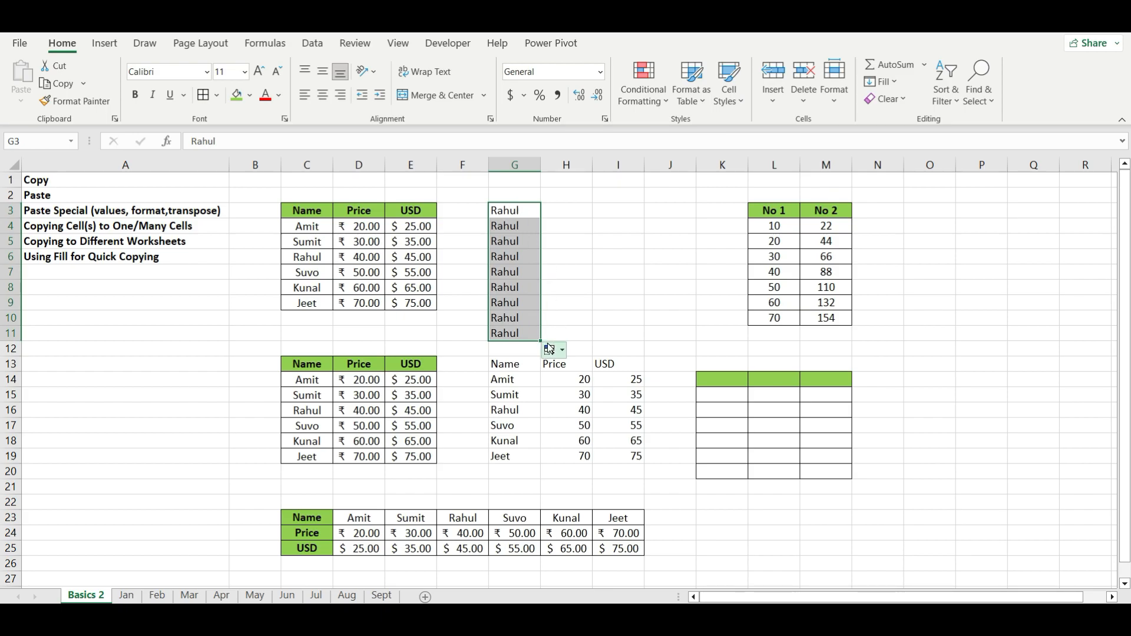
left_click_drag(542, 340, 625, 337)
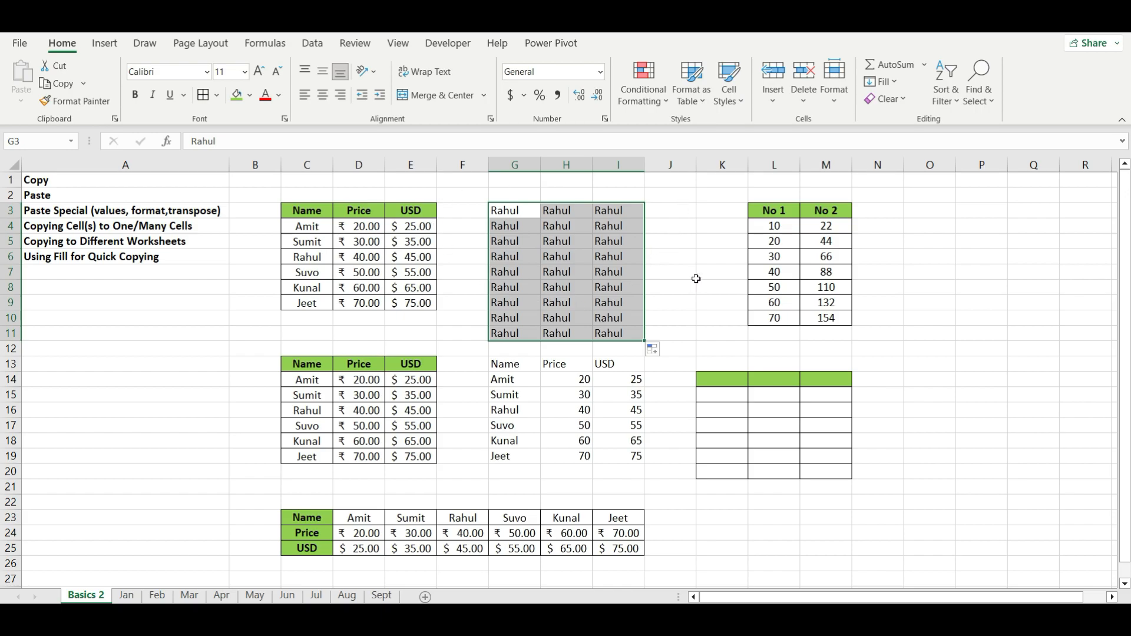
Enter Mon in cell J3 and fill the weekday series down to J9.
left_click(674, 209)
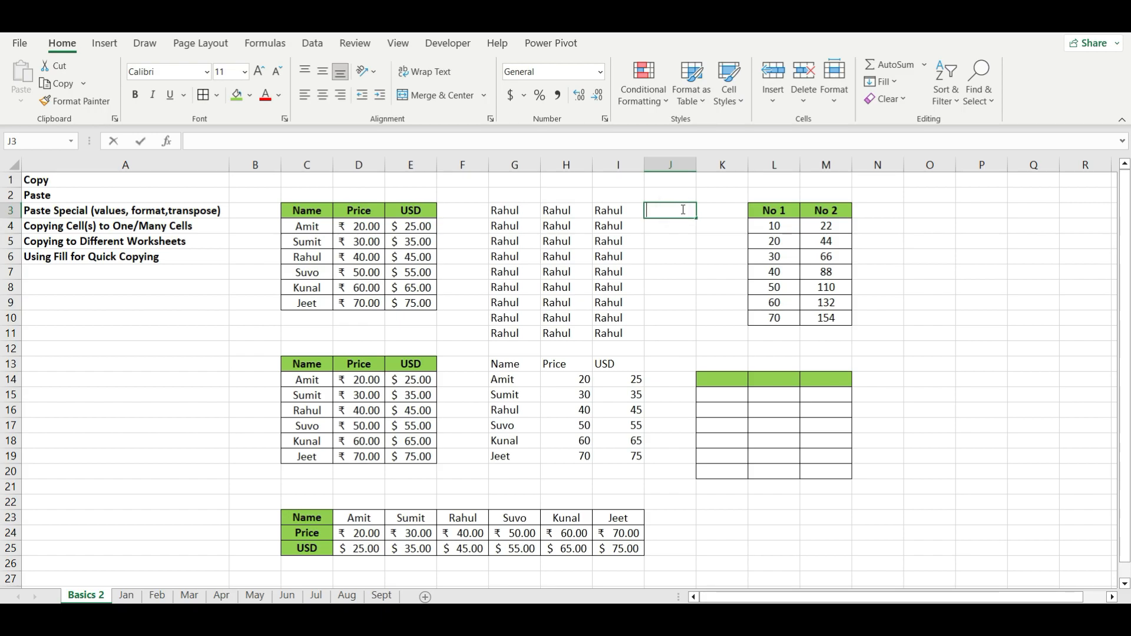
type("Mon")
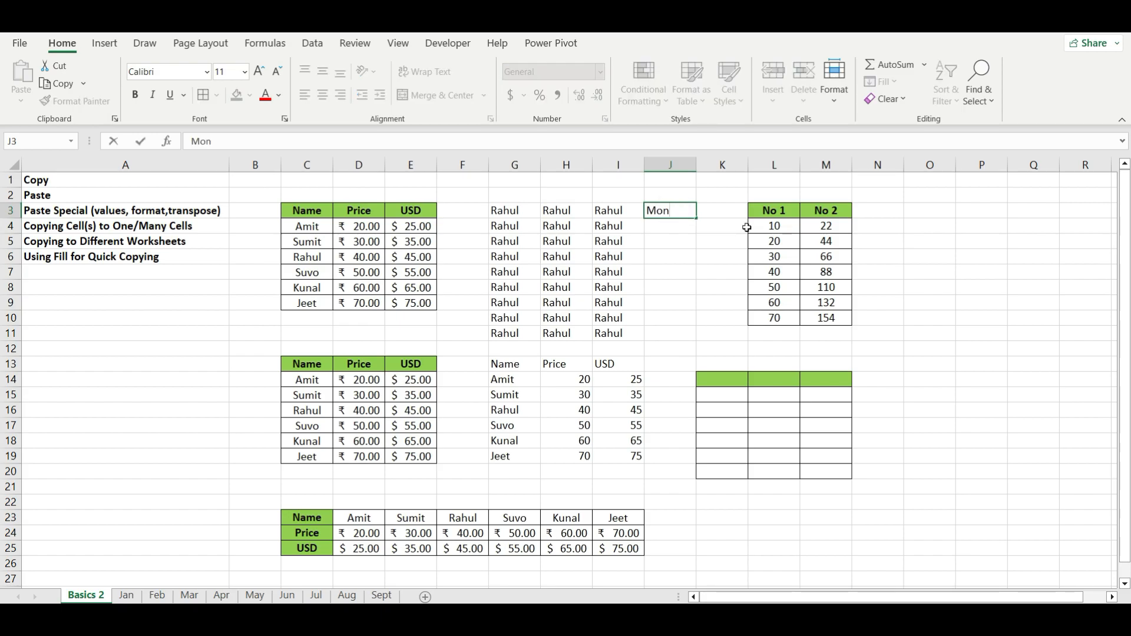
left_click(727, 214)
left_click(665, 212)
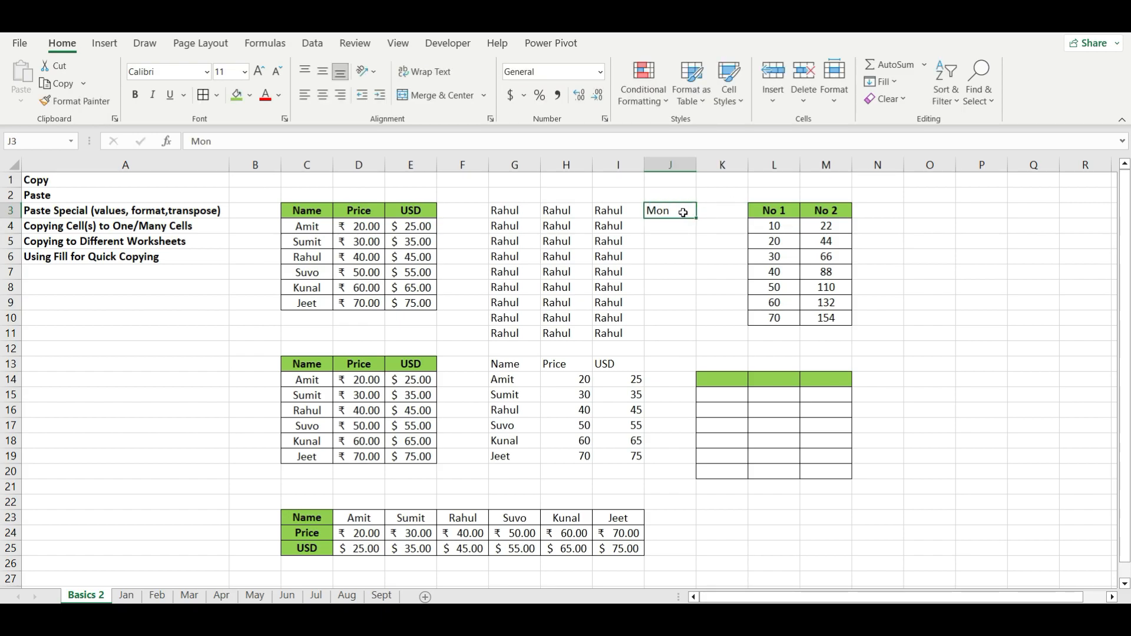
left_click_drag(695, 219, 697, 312)
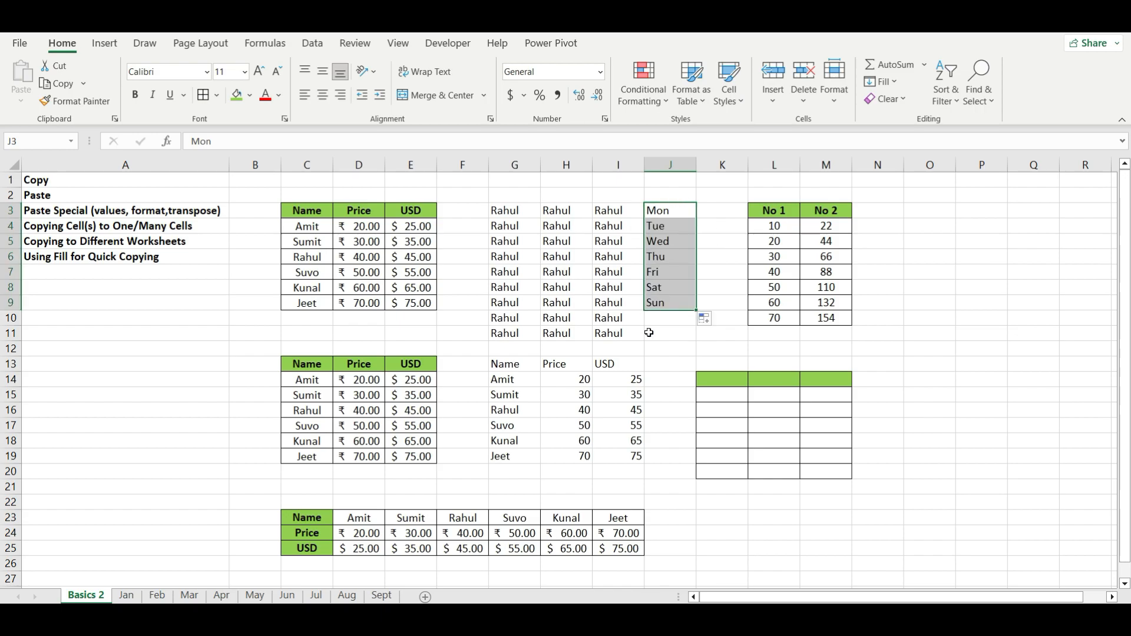
left_click(664, 321)
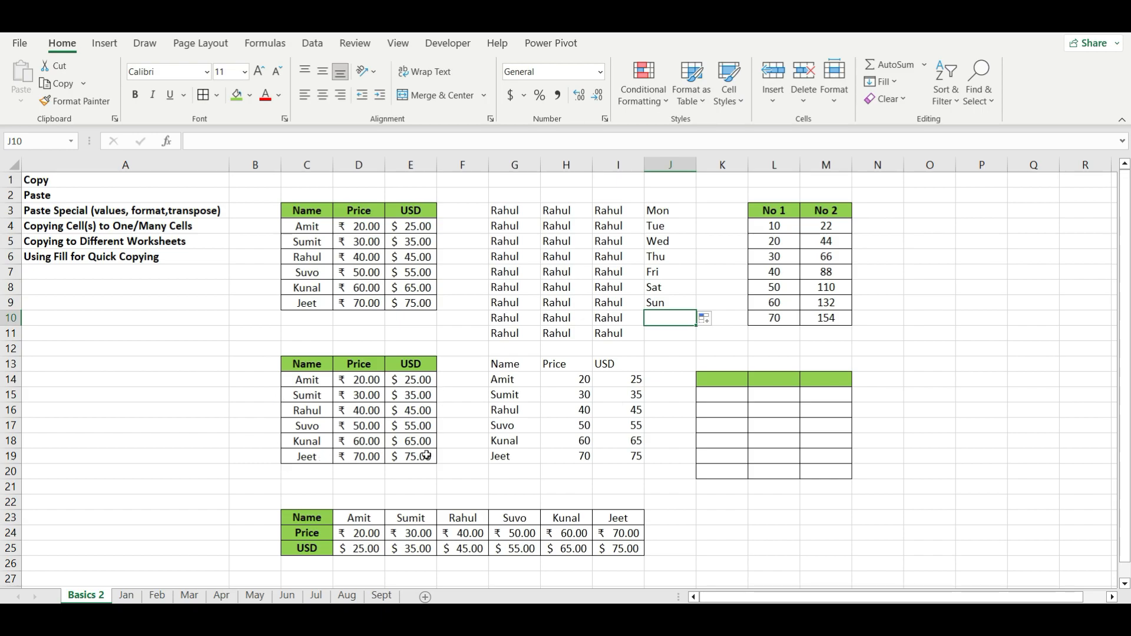
Select the name in E23, look through the Jan, Feb, Mar and Apr worksheets, and return to Basics 2.
left_click(416, 518)
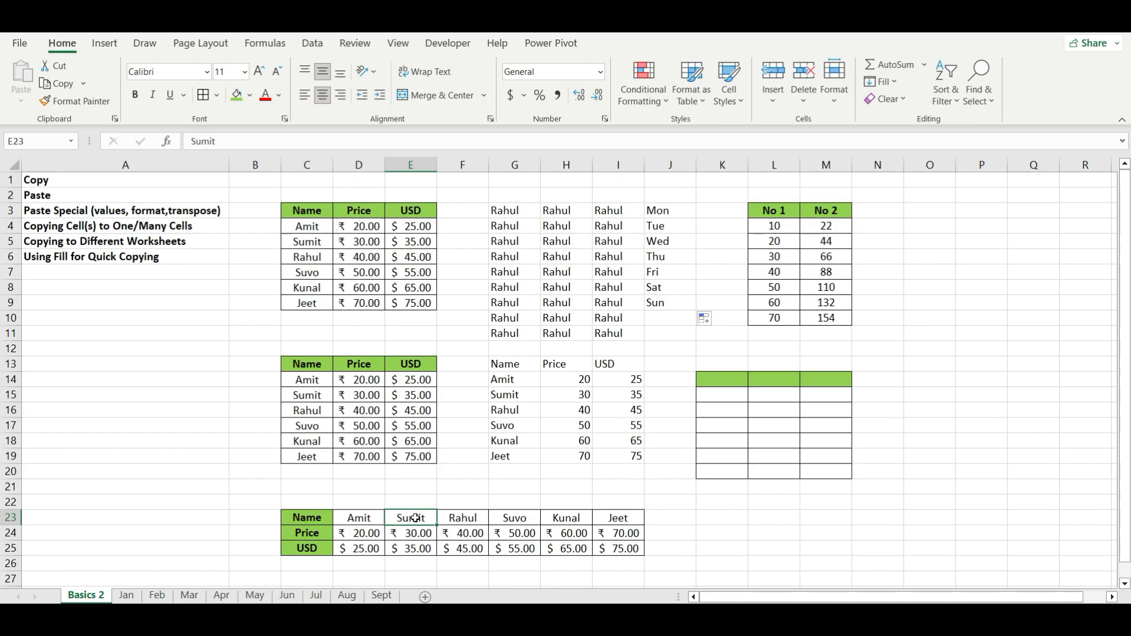
left_click(126, 596)
left_click(157, 596)
left_click(189, 595)
left_click(222, 596)
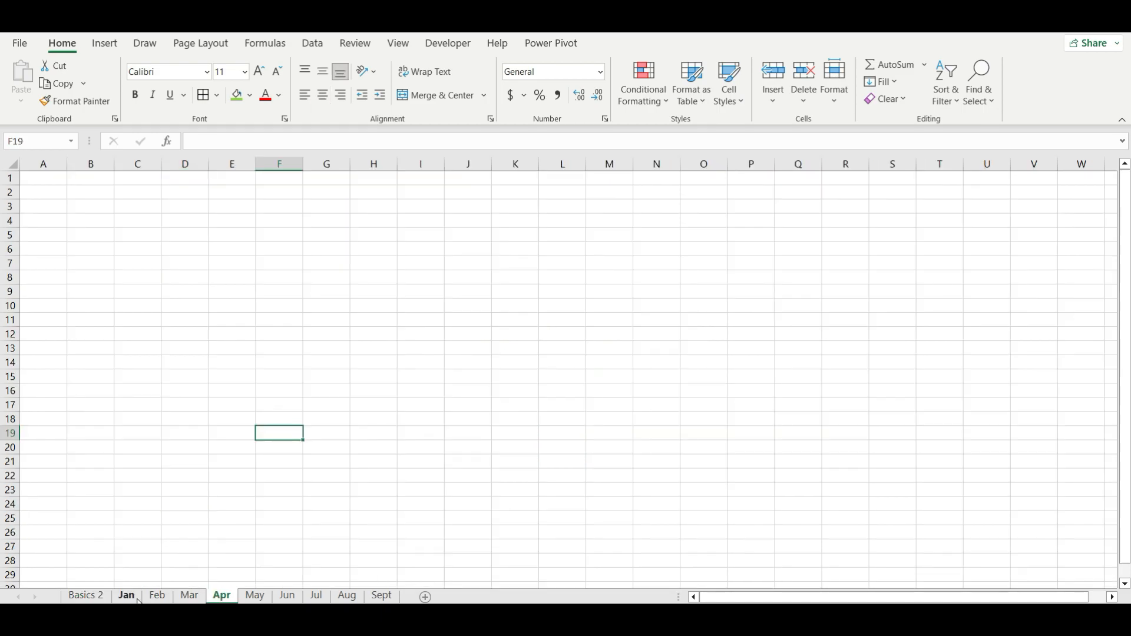
left_click(89, 596)
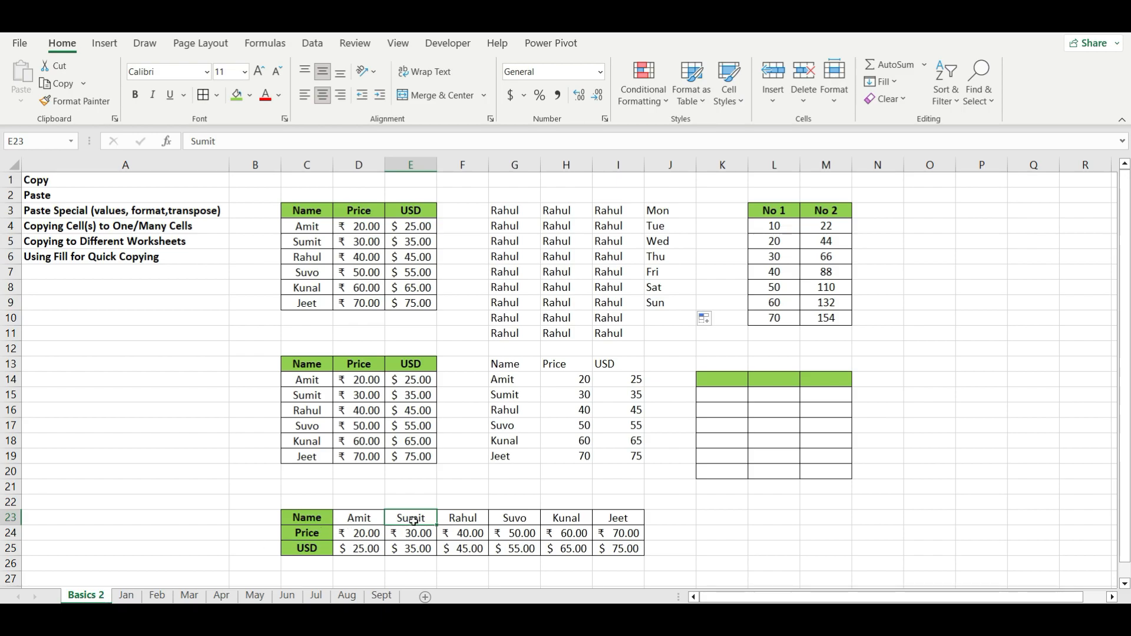
Copy the name in E23 and paste it into D24 of the Jan, Feb, Mar and Apr worksheets at once by grouping them.
key("ctrl+c")
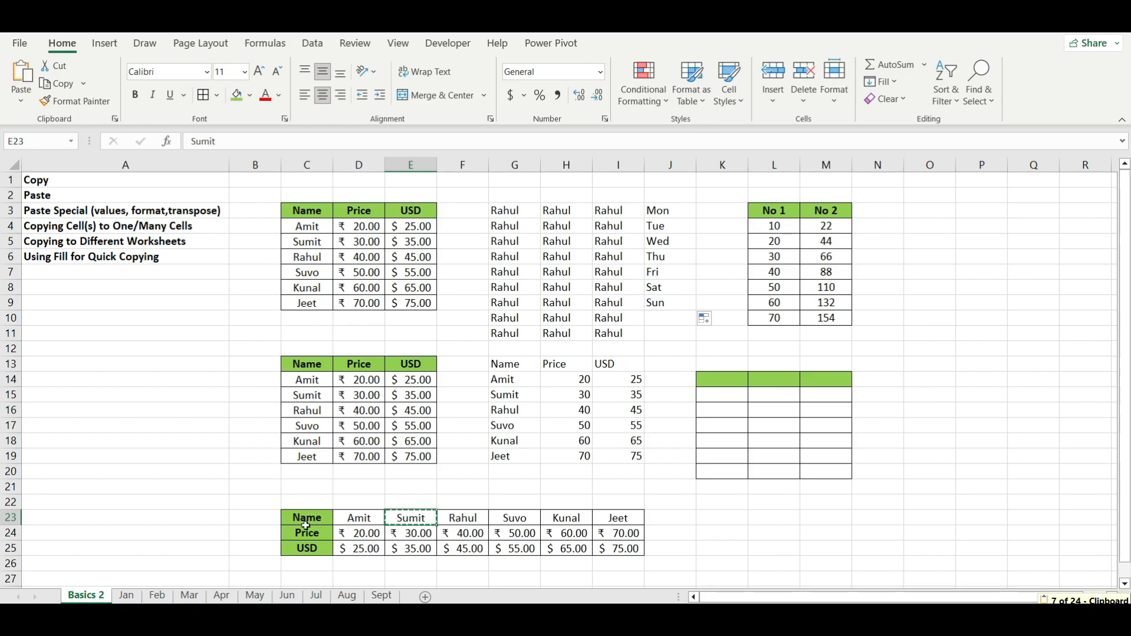
left_click(127, 596)
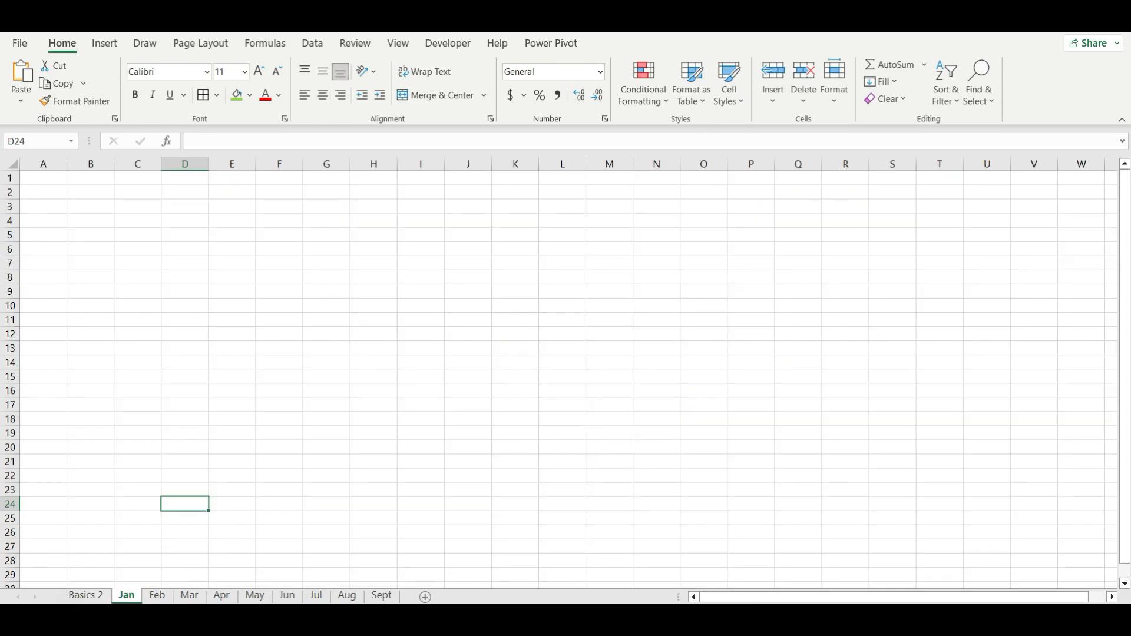
left_click(155, 598, "ctrl")
left_click(189, 597, "ctrl")
left_click(221, 599, "ctrl")
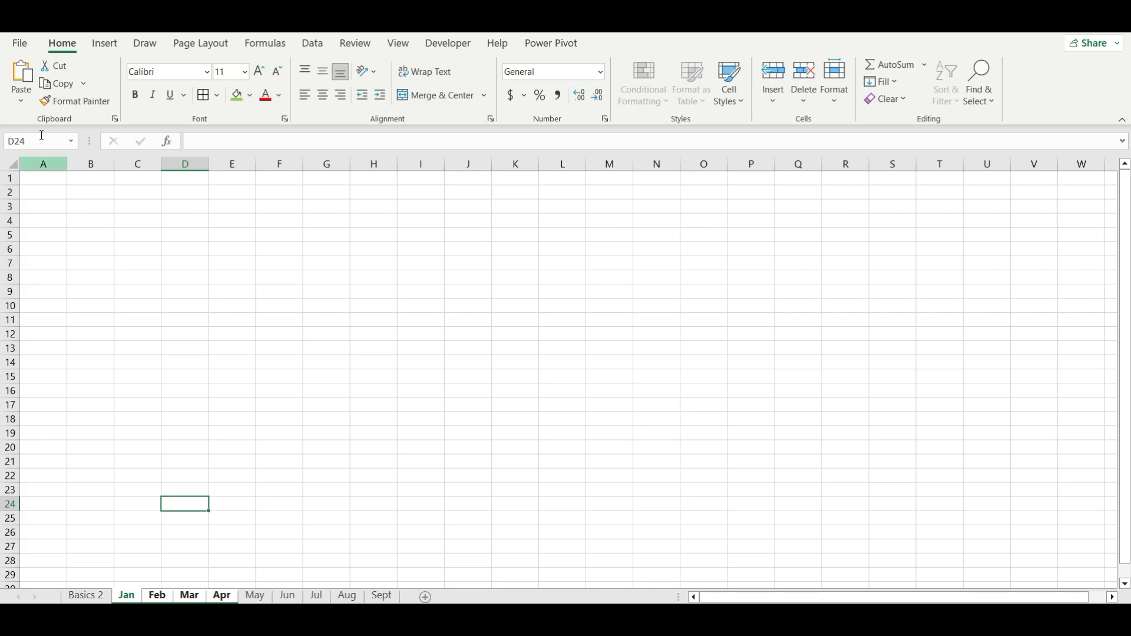
left_click(21, 73)
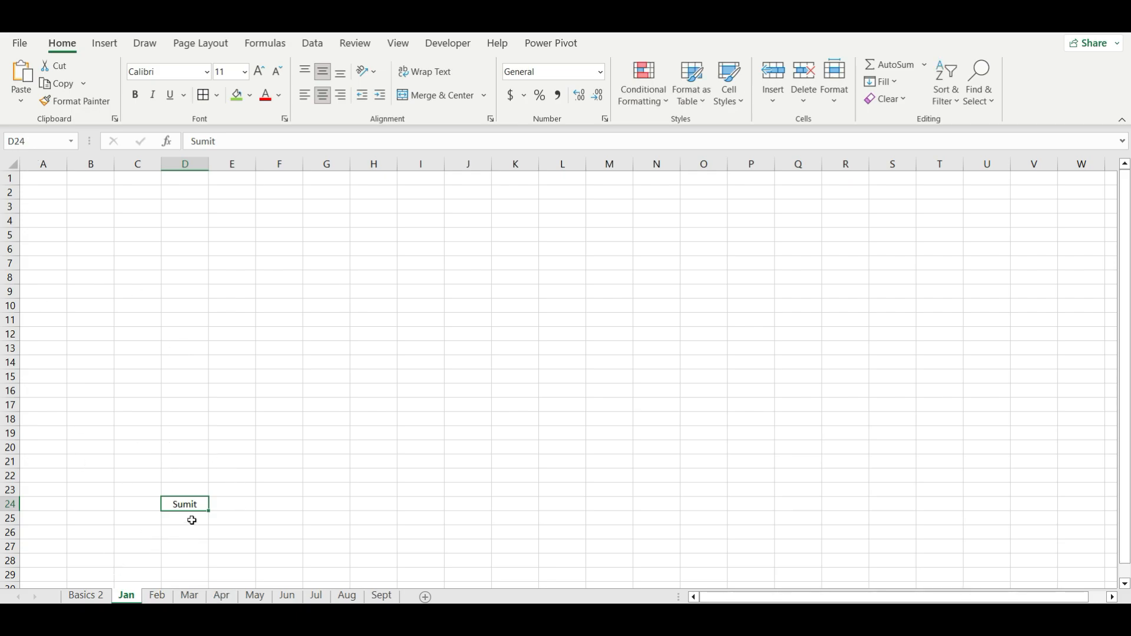
Check cell D24 on the Feb, Mar, Apr and Jan worksheets for the pasted name.
left_click(157, 597)
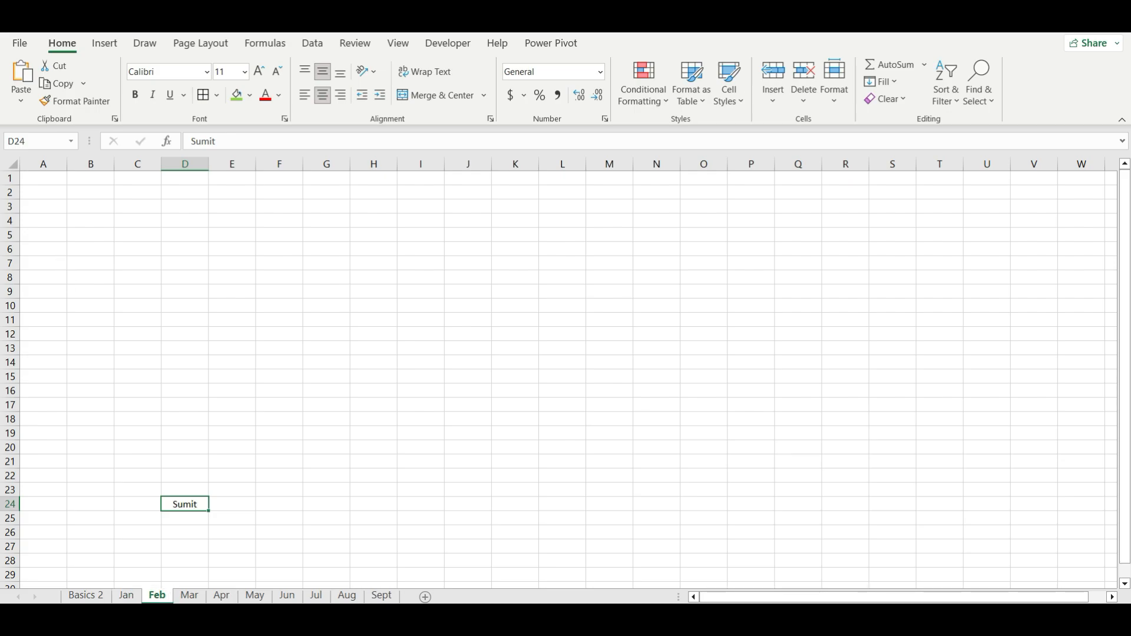
left_click(190, 596)
left_click(222, 596)
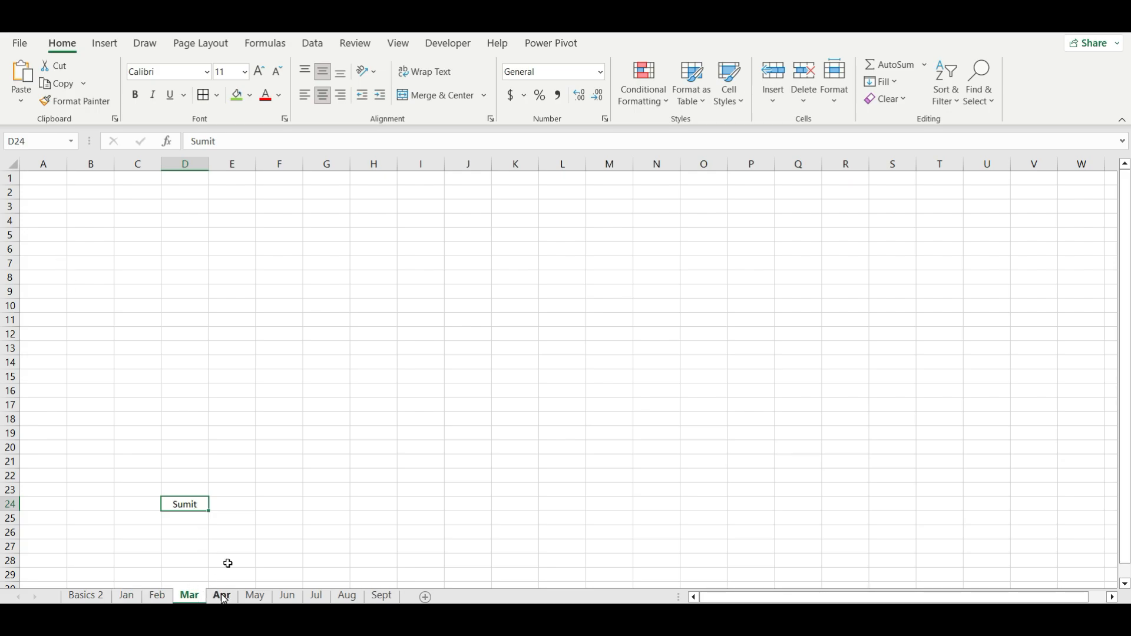
left_click(105, 596)
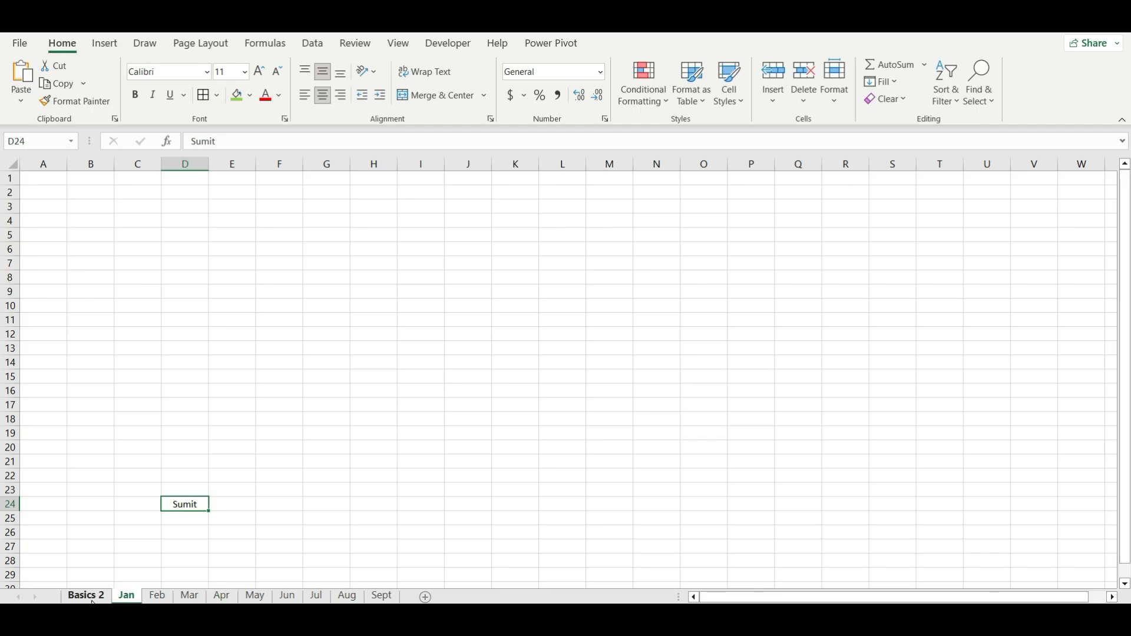